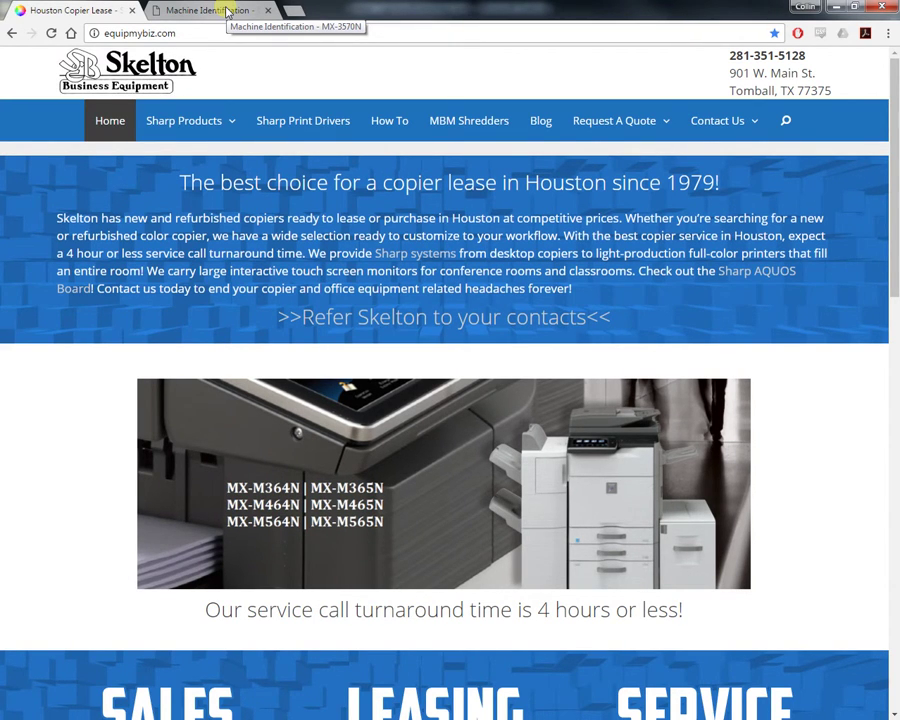
- Switch to the MX-3570N browser tab and select the IP address 192.168.1.103 in the address bar
left_click(228, 11)
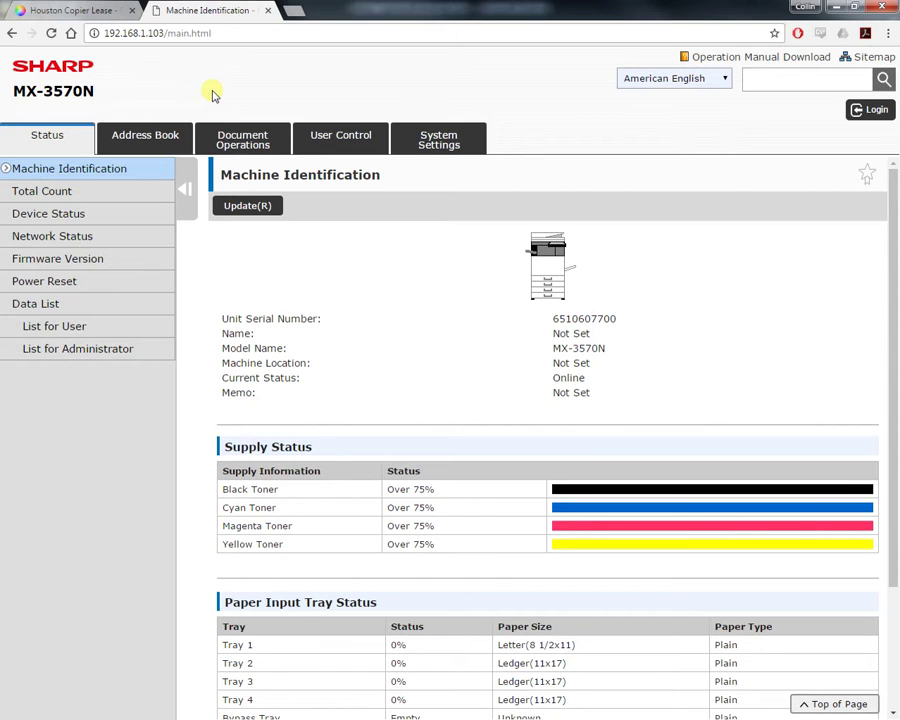
left_click(160, 33)
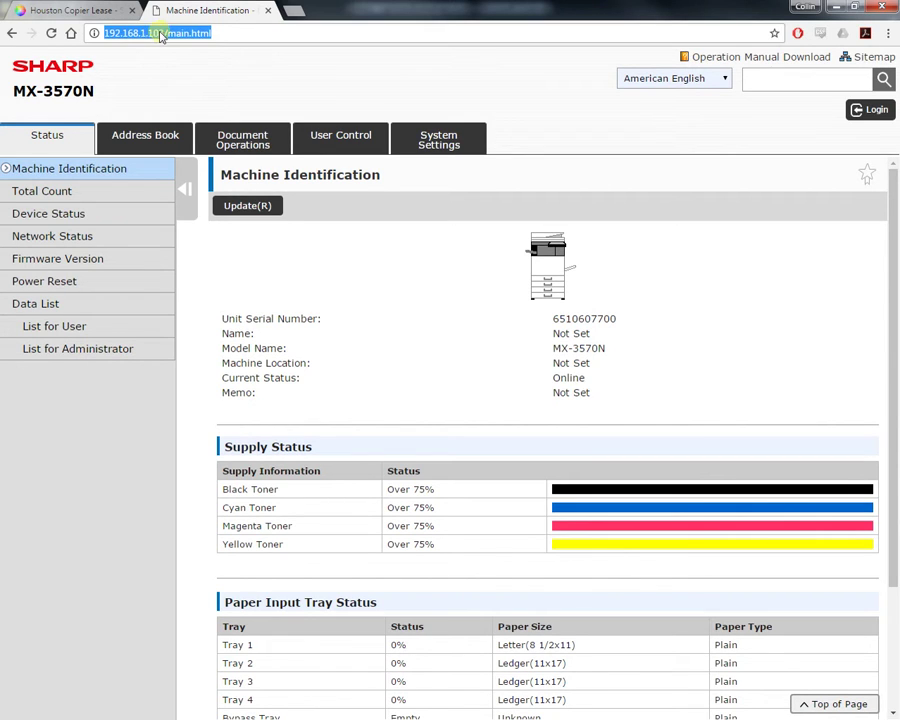
left_click(114, 34)
left_click_drag(140, 34, 104, 34)
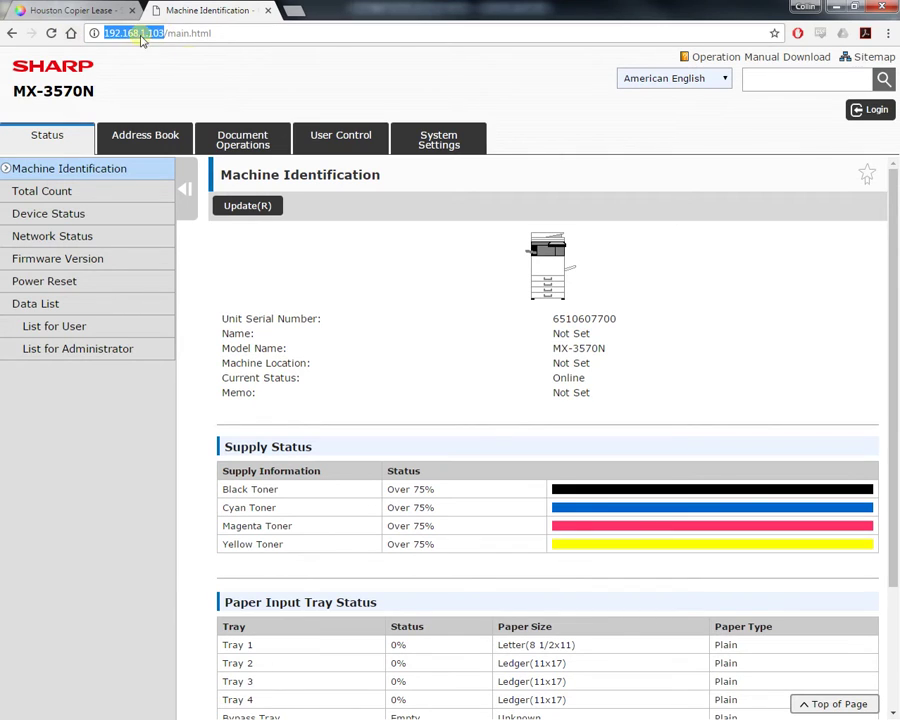
left_click(208, 73)
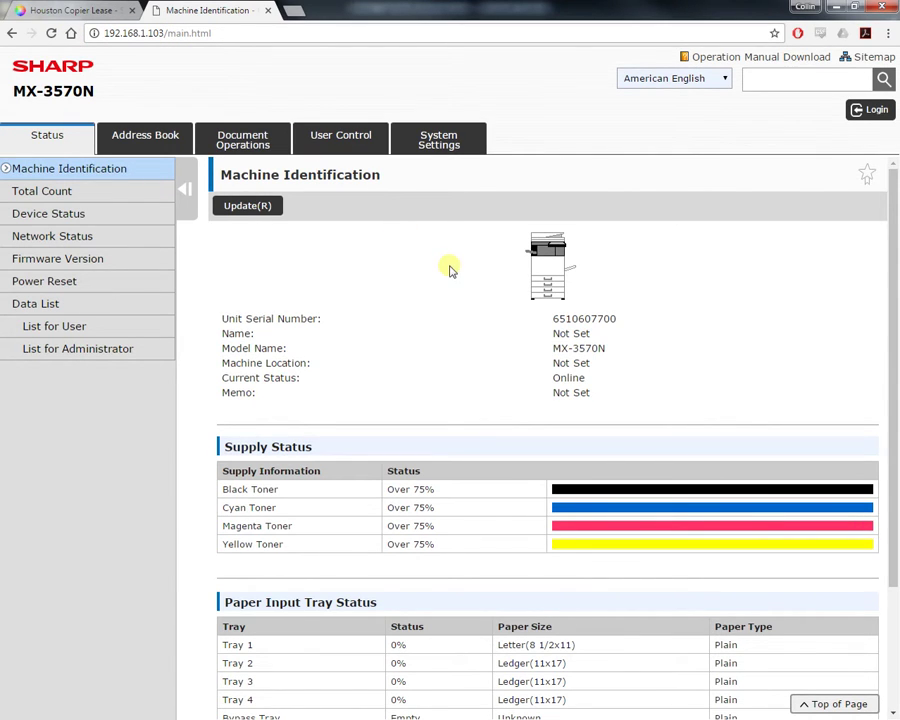
- Start a new Address Book entry and enter the contact's full name as Address Name
left_click(148, 147)
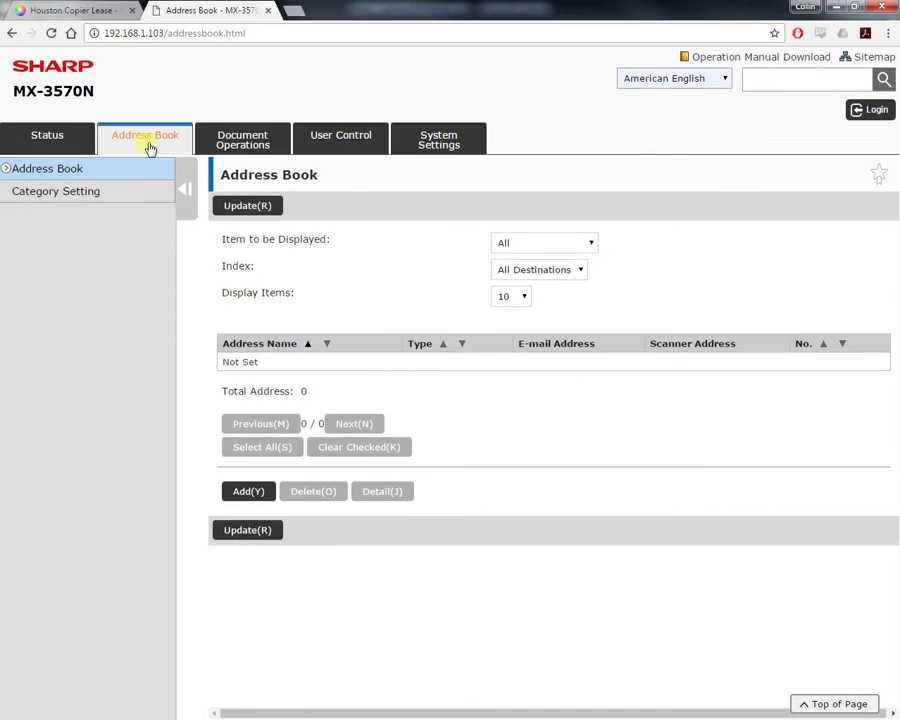
left_click(249, 493)
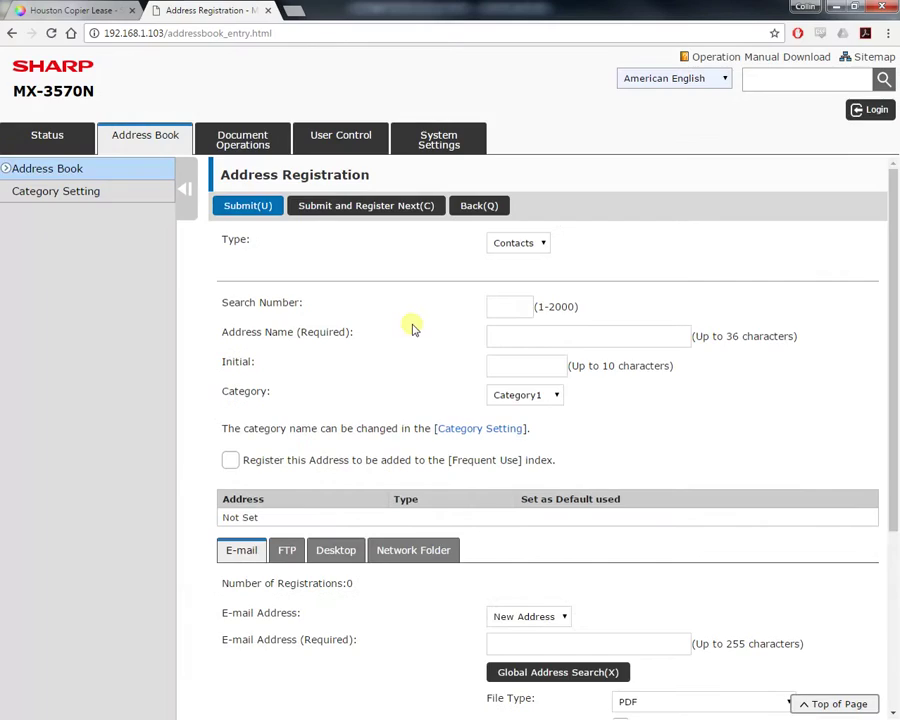
left_click(522, 340)
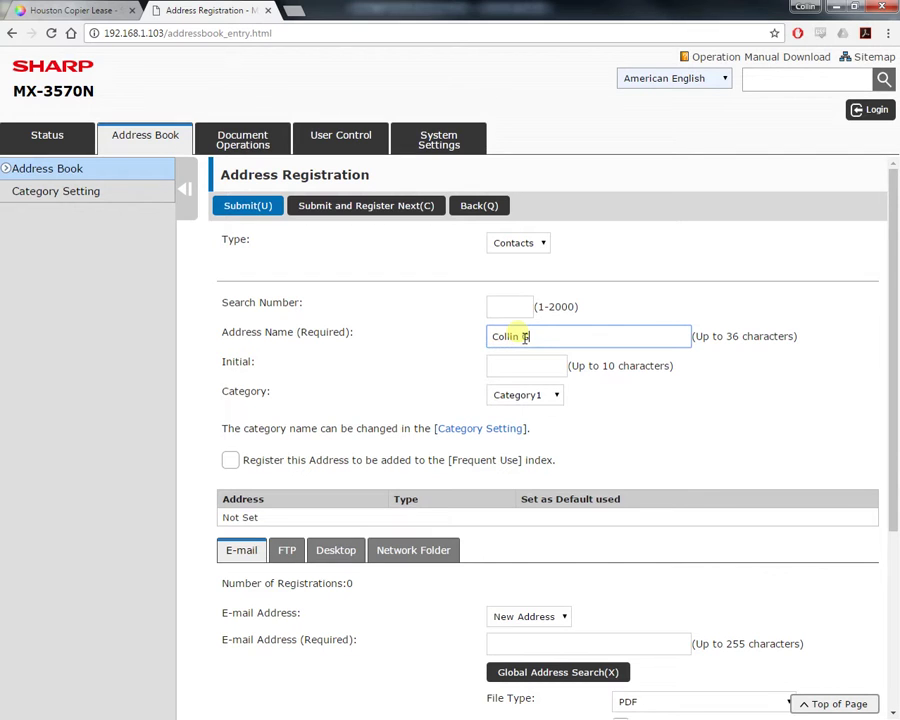
left_click(369, 367)
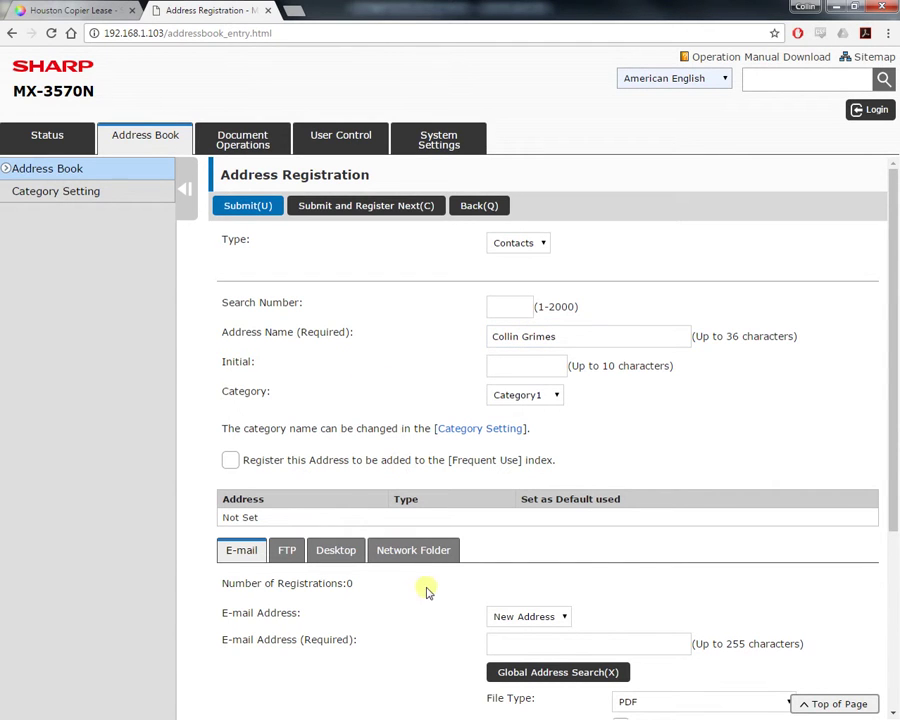
- Enter a test e-mail address in the contact's E-mail Address field
scroll(426, 606, "down", 4)
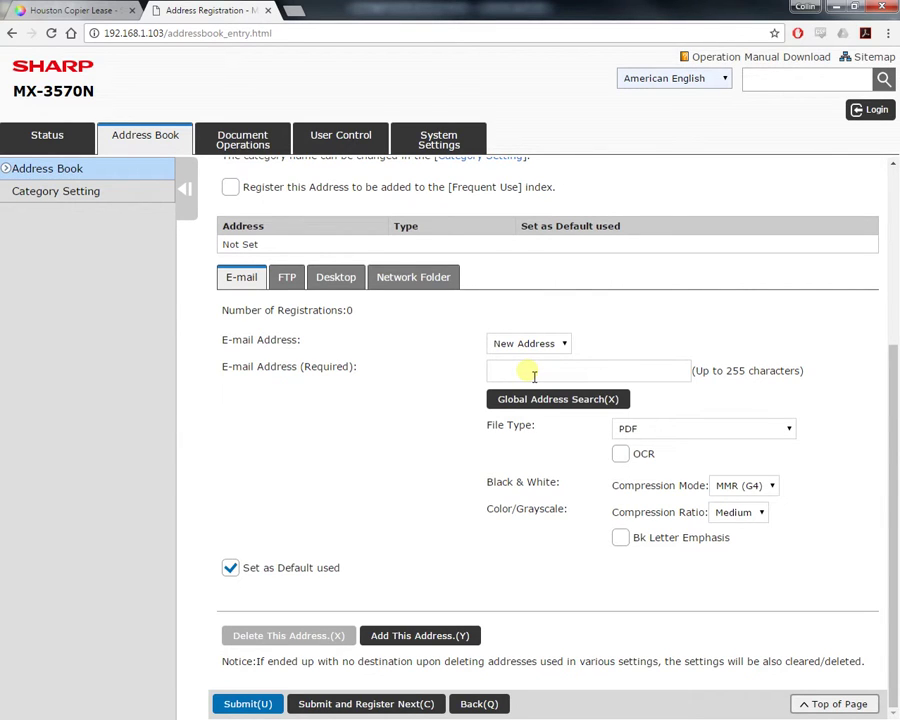
left_click(534, 376)
type("test")
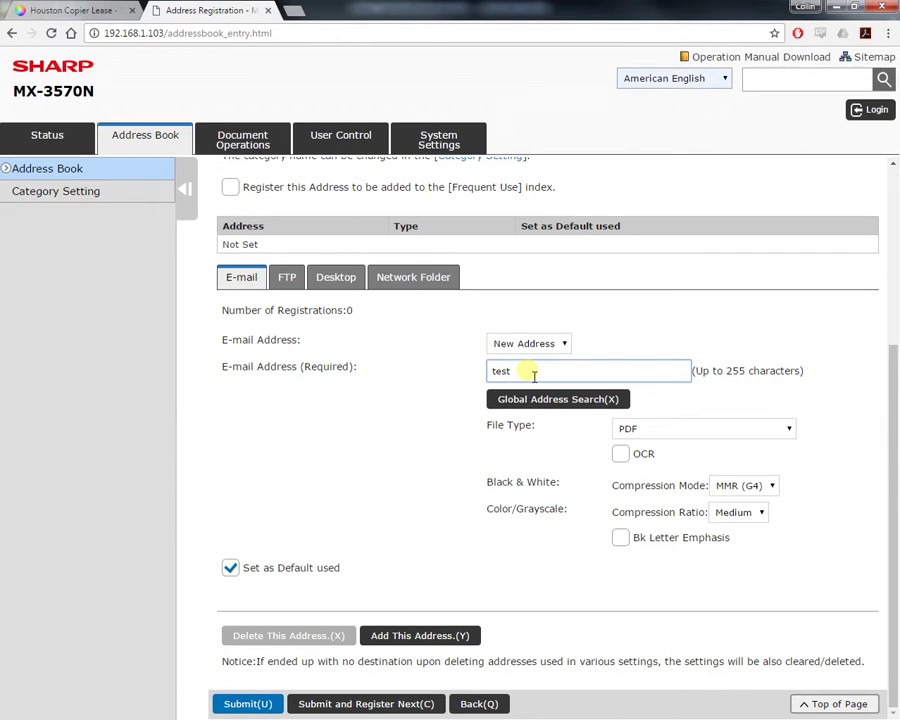
type("@test.com")
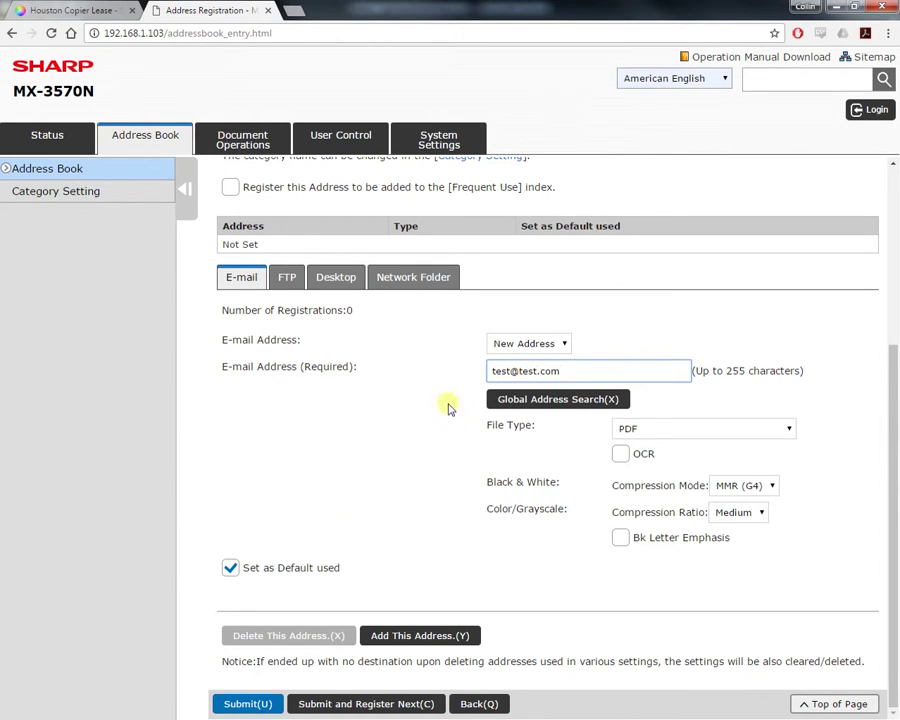
left_click(250, 705)
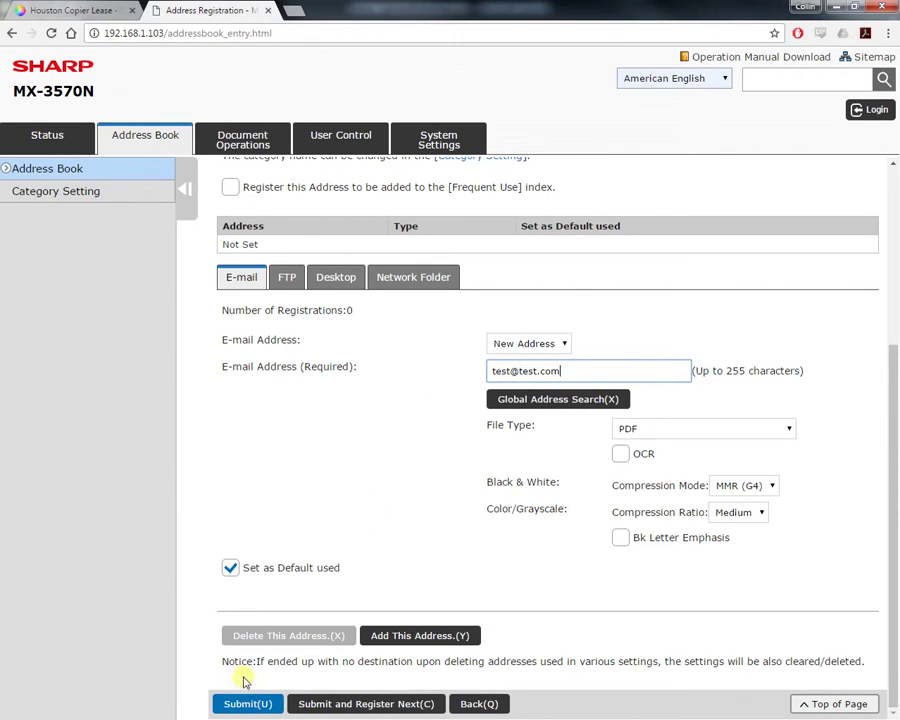
- Give the contact a network folder \\computer\sharp with user name and a new password
left_click(398, 280)
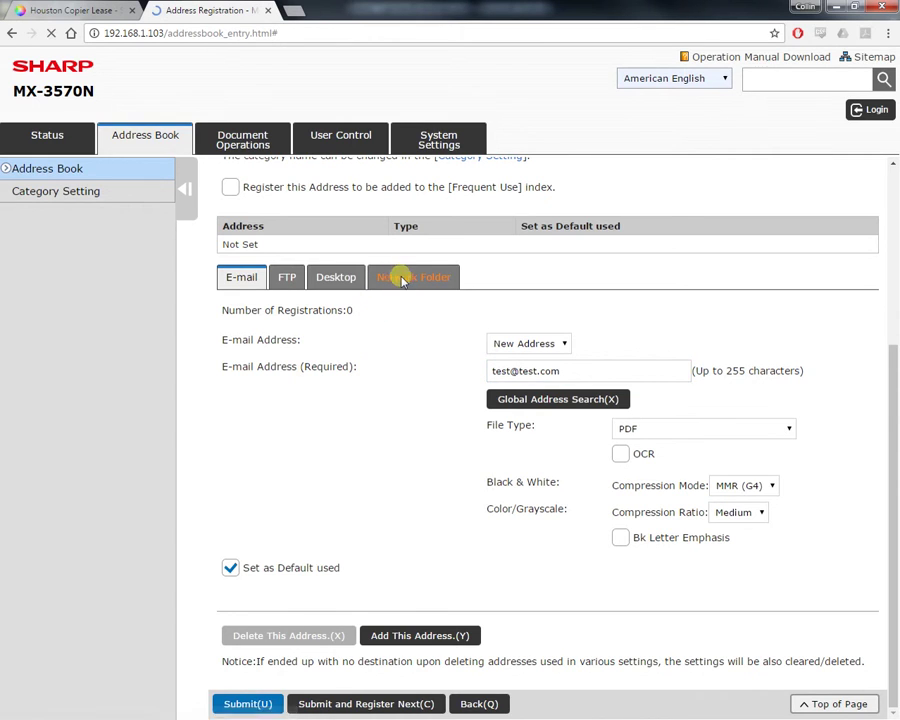
left_click(520, 375)
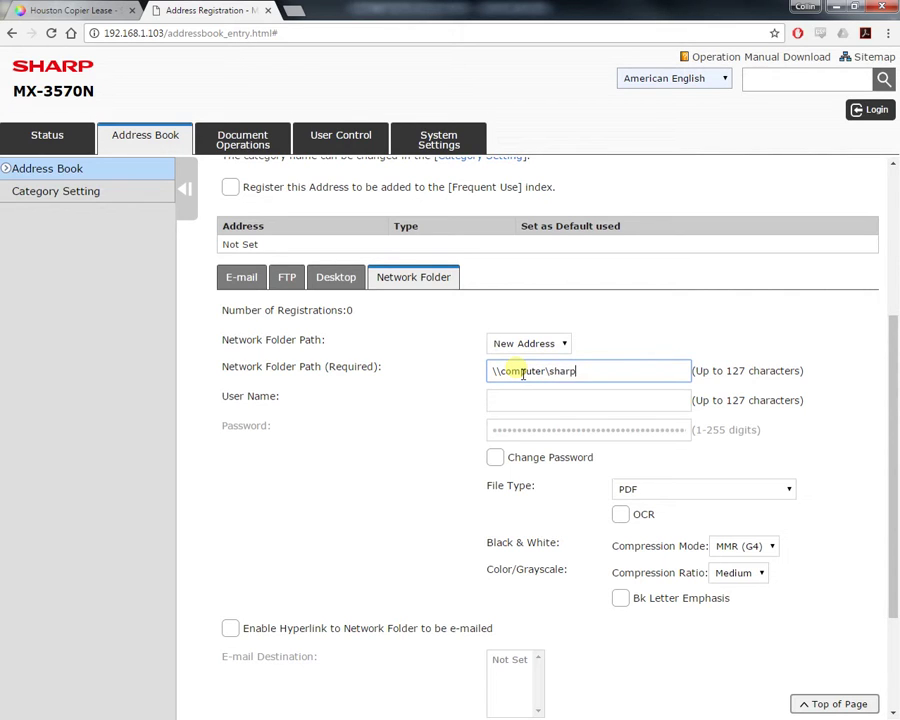
key("Tab")
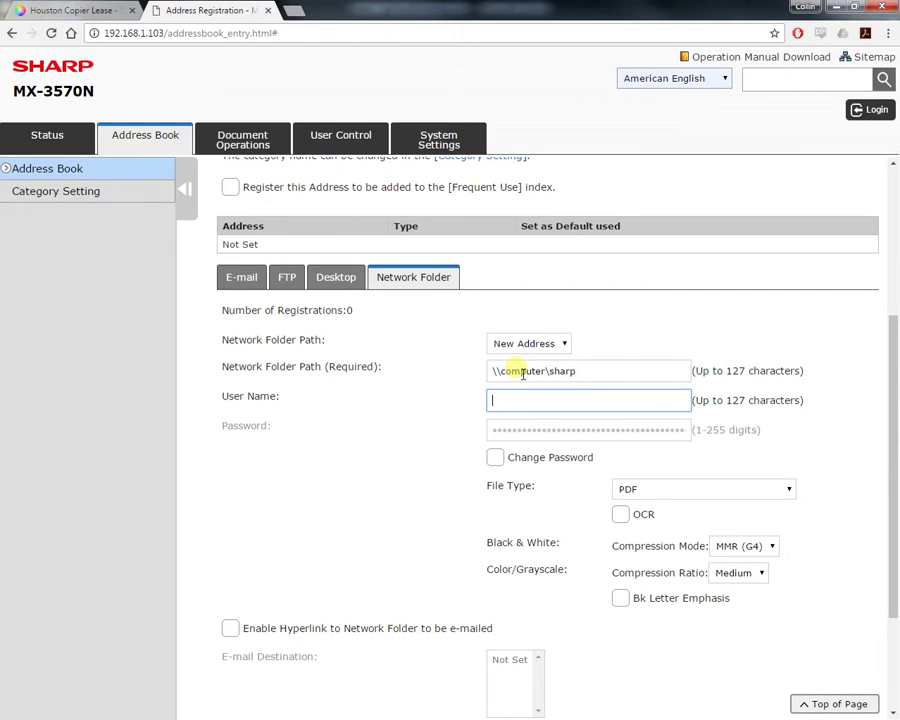
left_click(495, 457)
left_click(511, 431)
type("password123")
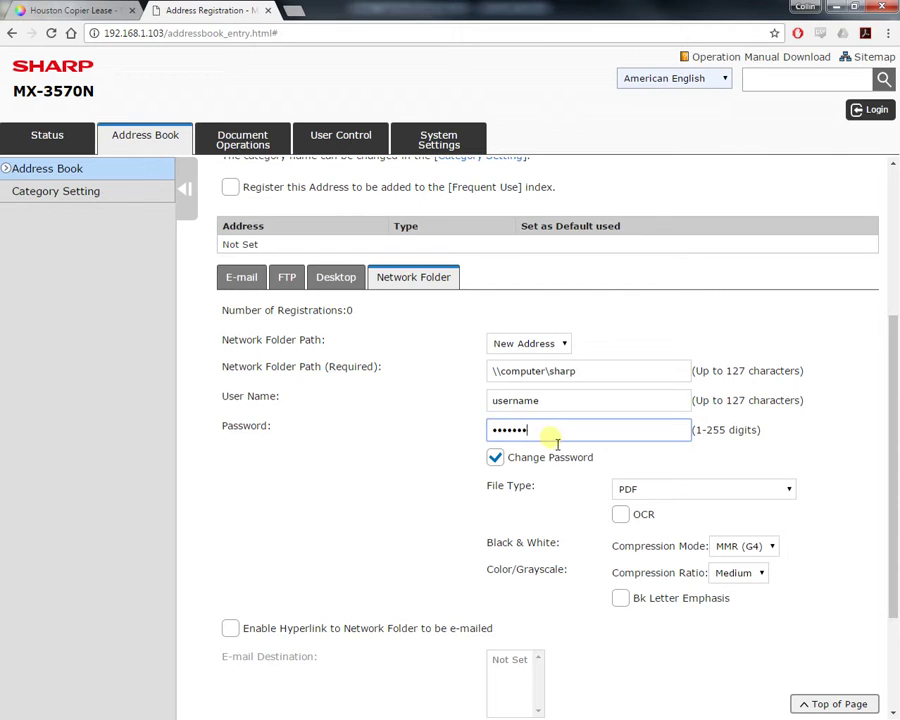
- Keep PDF as the network folder file type with OCR left off
scroll(395, 490, "down", 2)
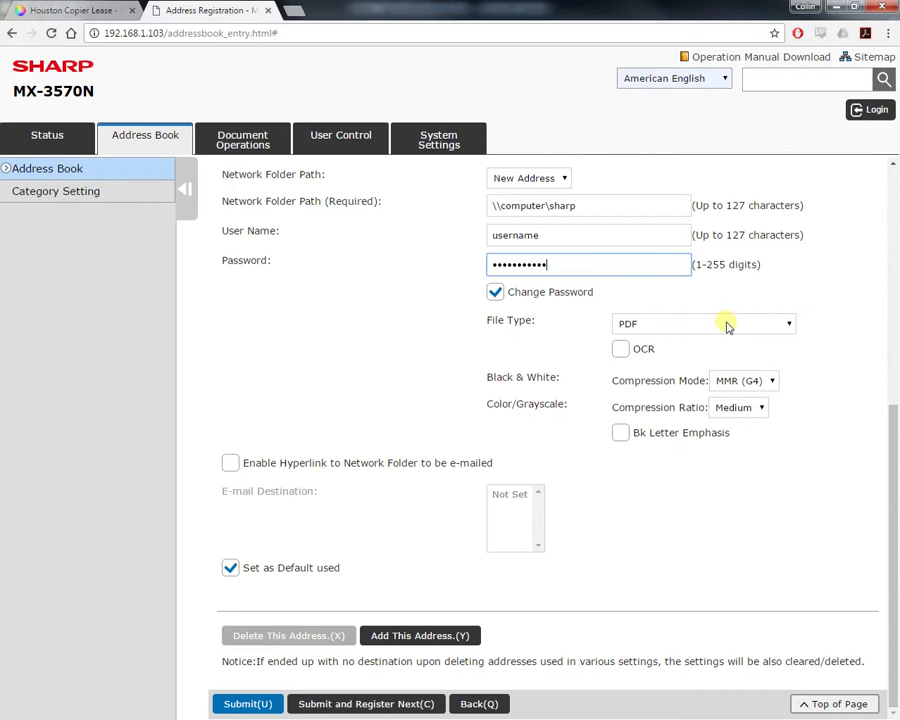
left_click(731, 325)
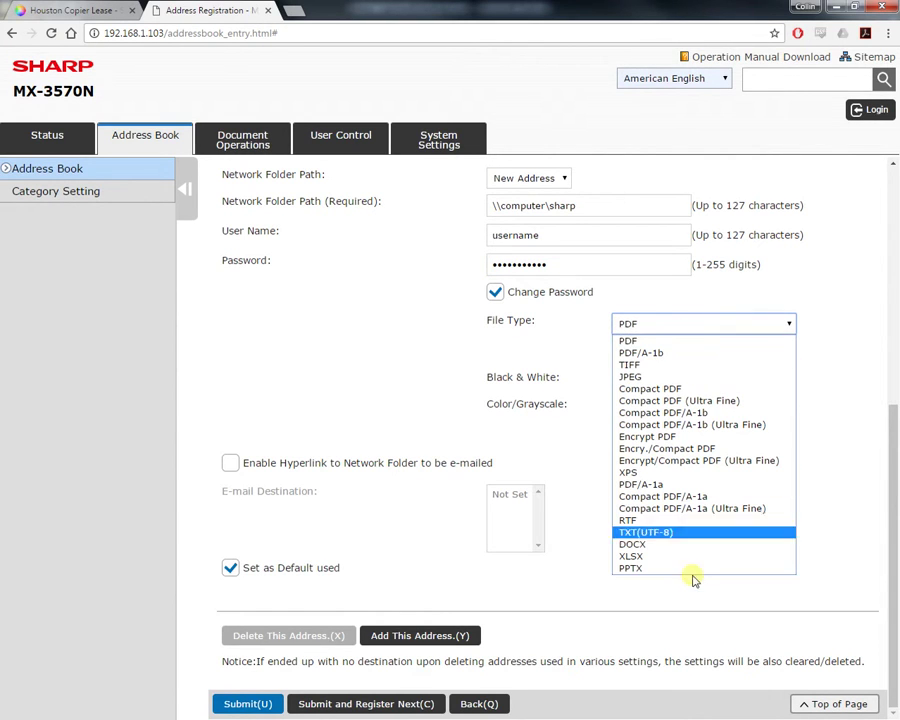
left_click(683, 326)
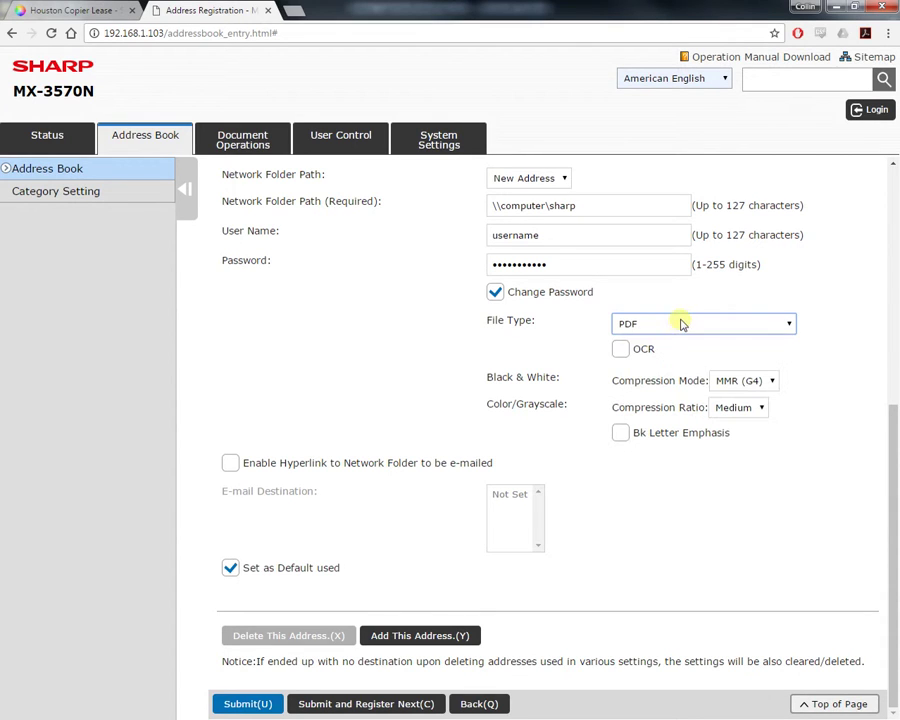
left_click(620, 350)
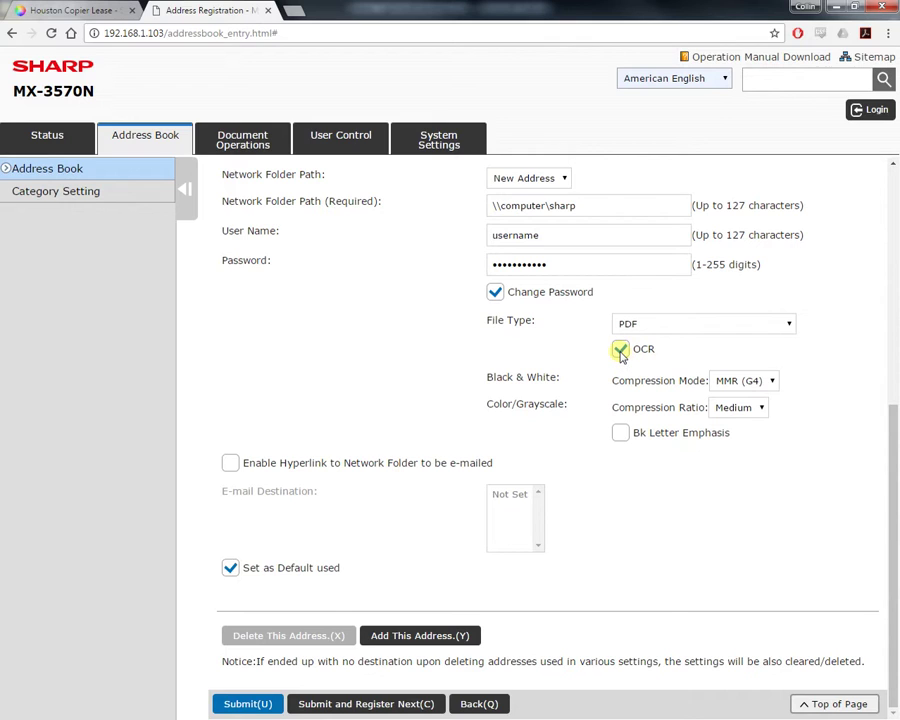
left_click(620, 350)
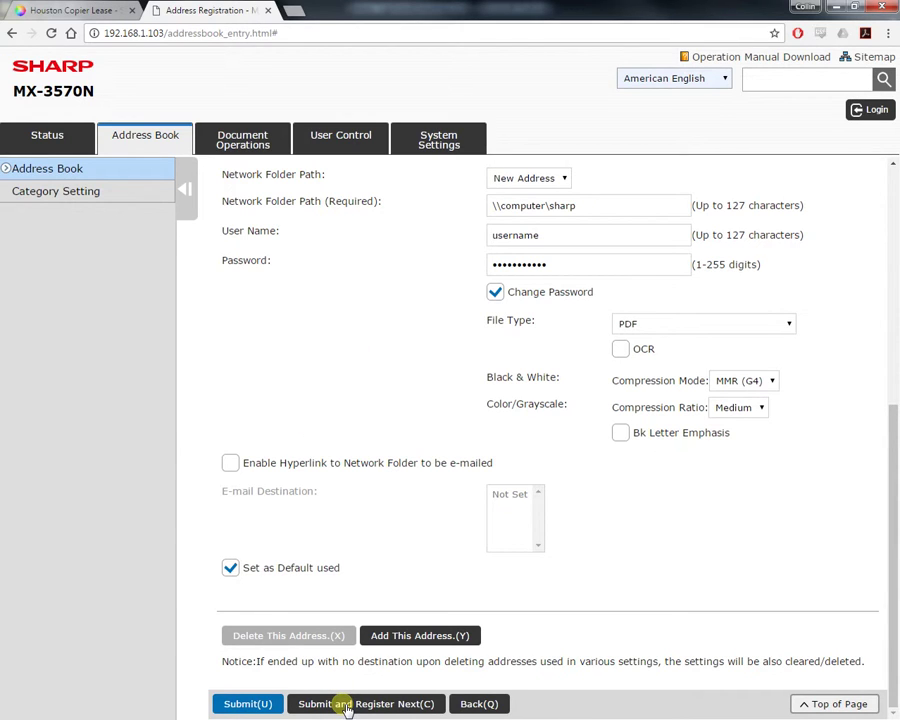
- Log in as administrator to reach System Settings > Network Settings
left_click(440, 145)
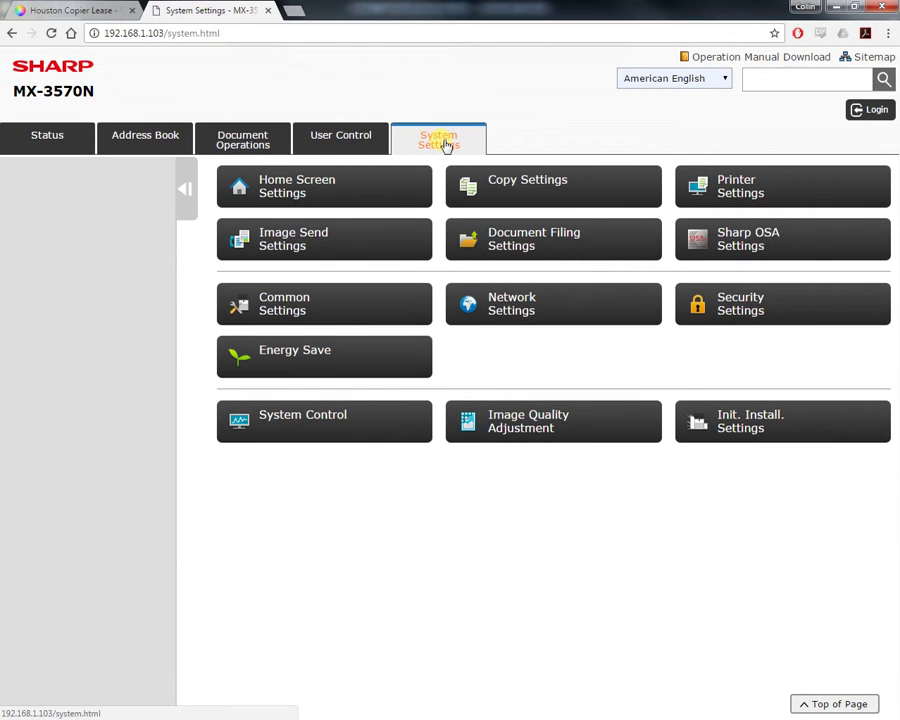
left_click(553, 310)
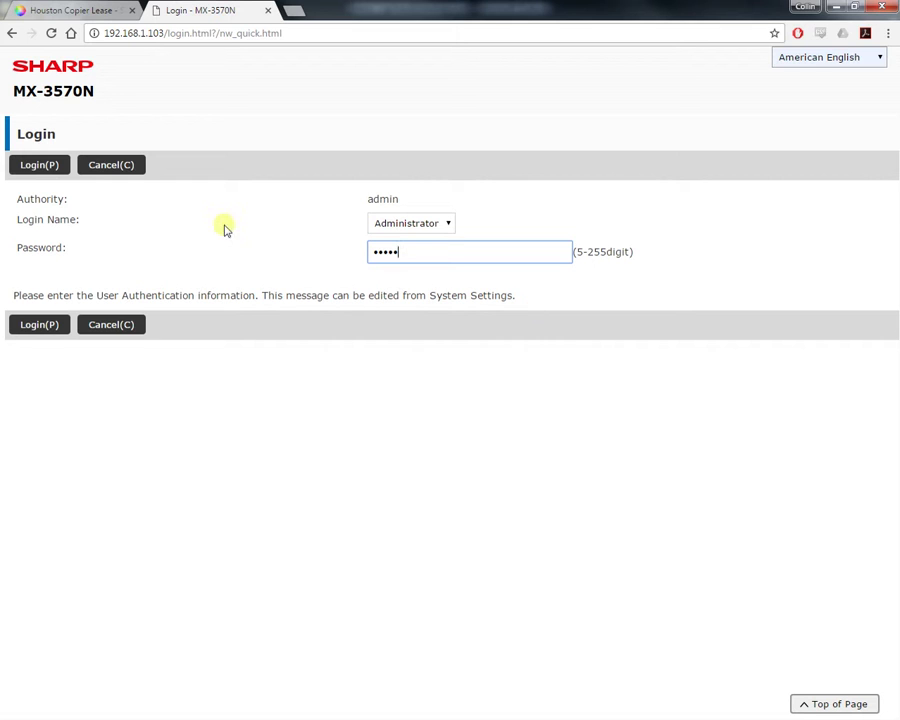
left_click(44, 168)
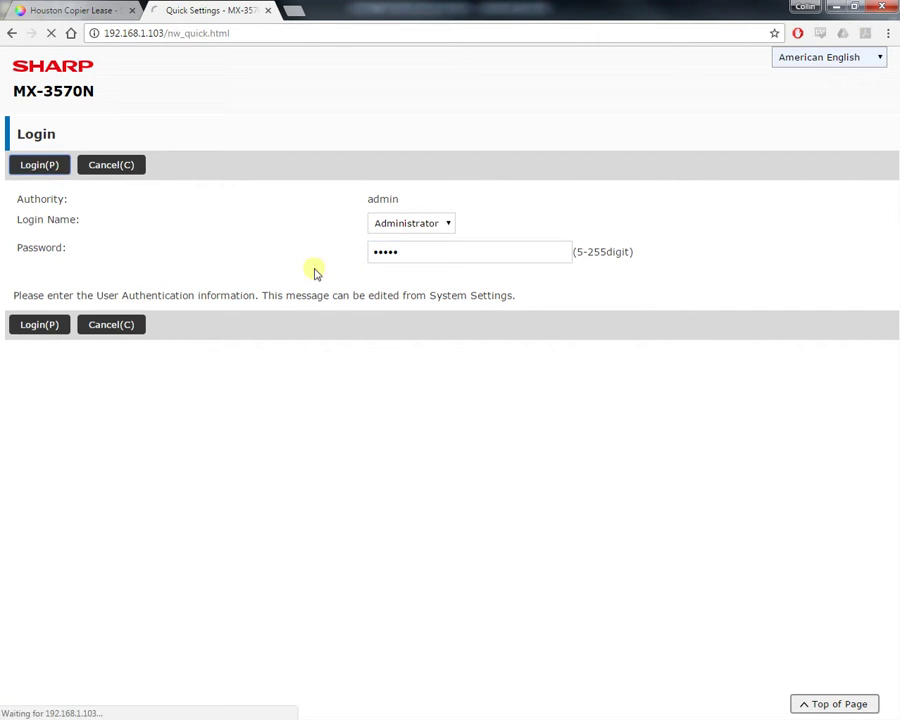
scroll(410, 397, "down", 3)
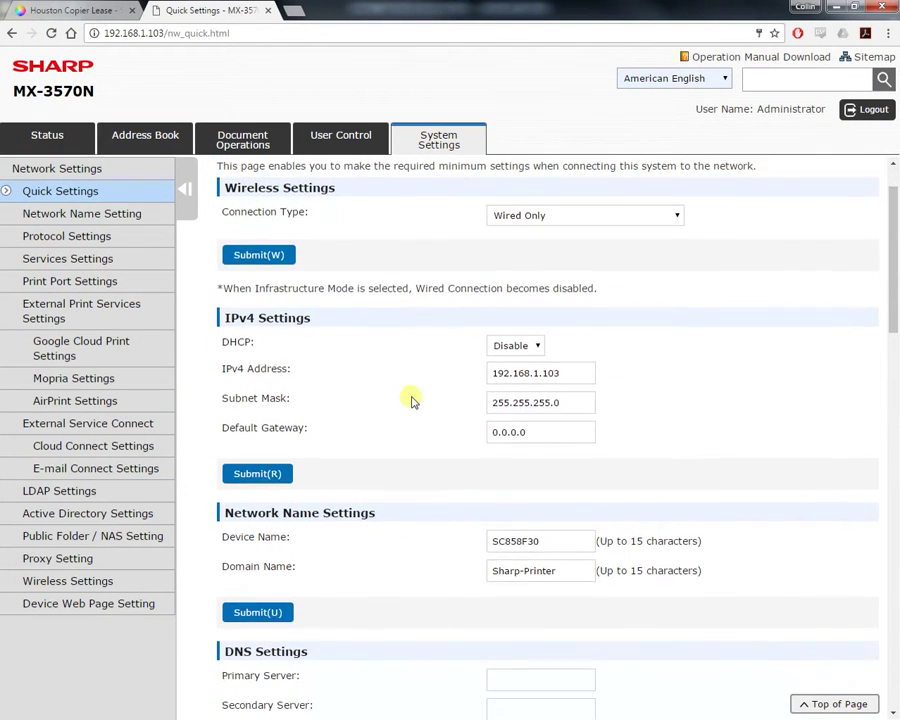
left_click_drag(578, 312, 466, 322)
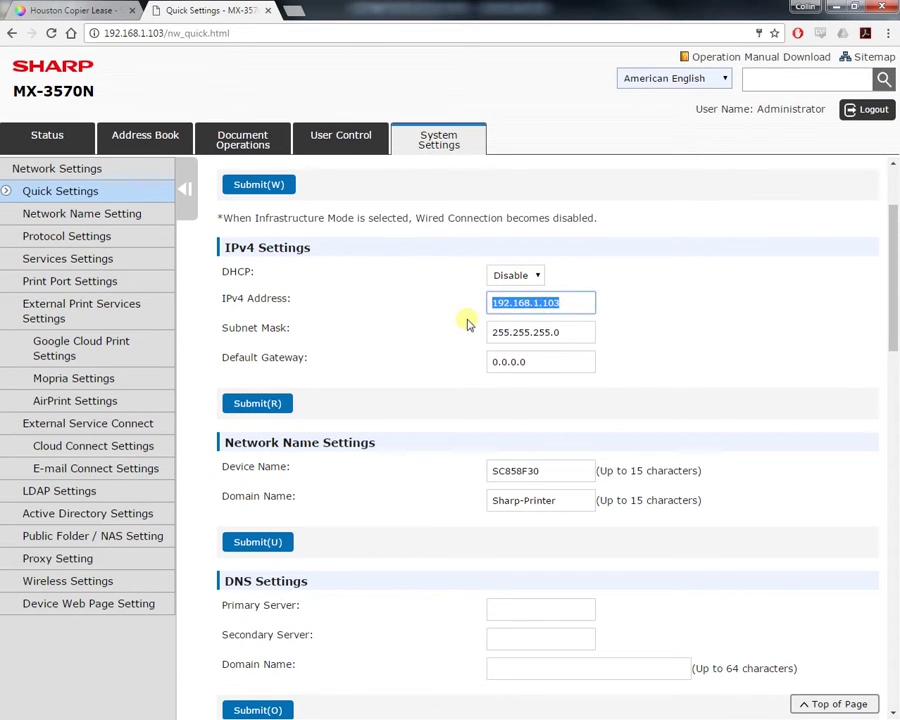
left_click(422, 412)
scroll(368, 402, "down", 3)
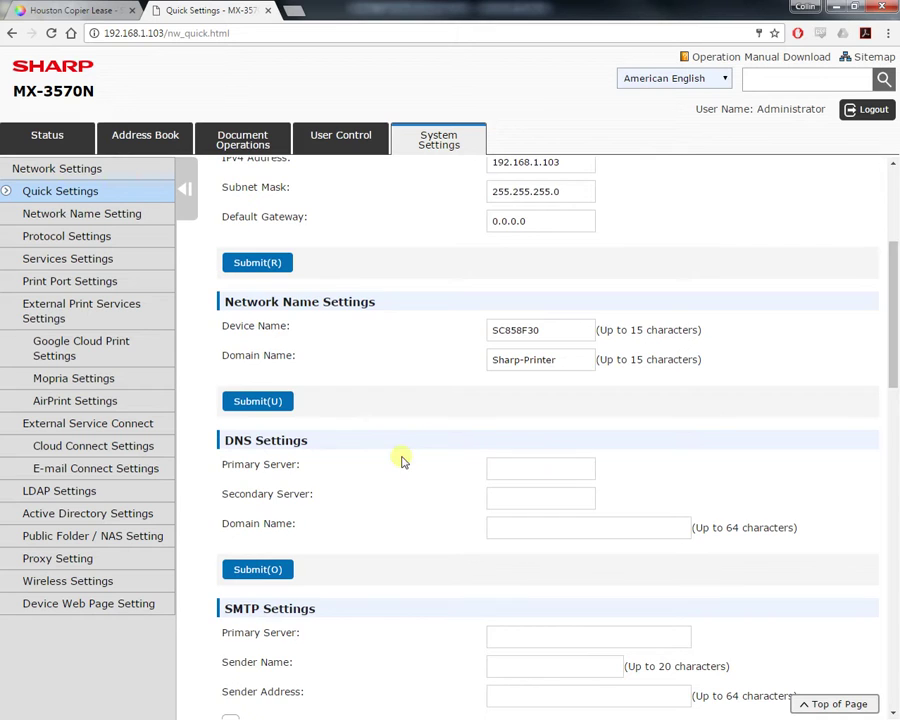
scroll(406, 456, "down", 2)
scroll(400, 440, "down", 3)
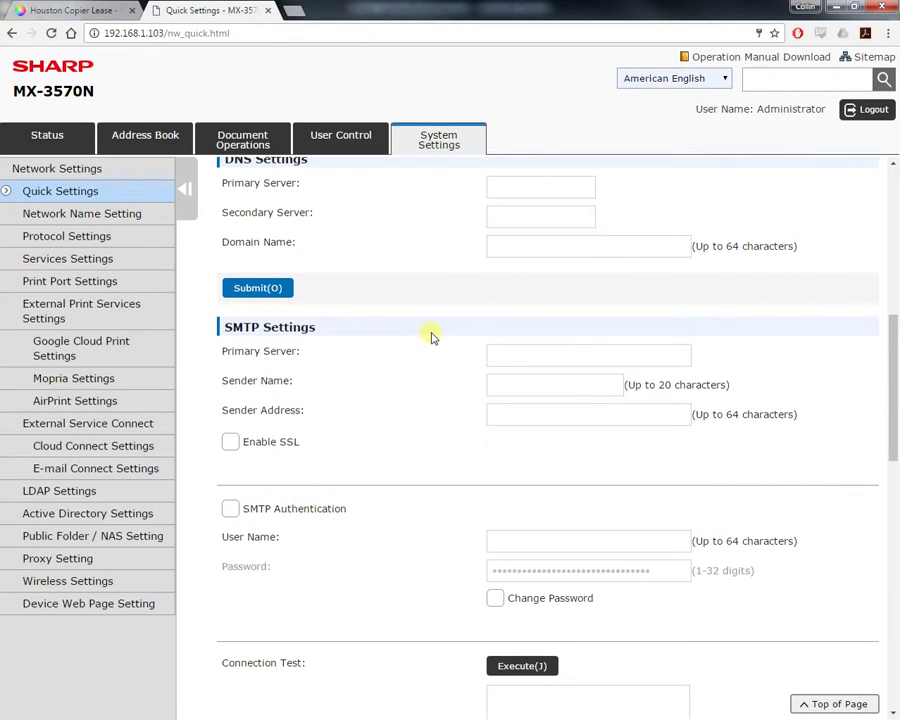
scroll(381, 381, "down", 5)
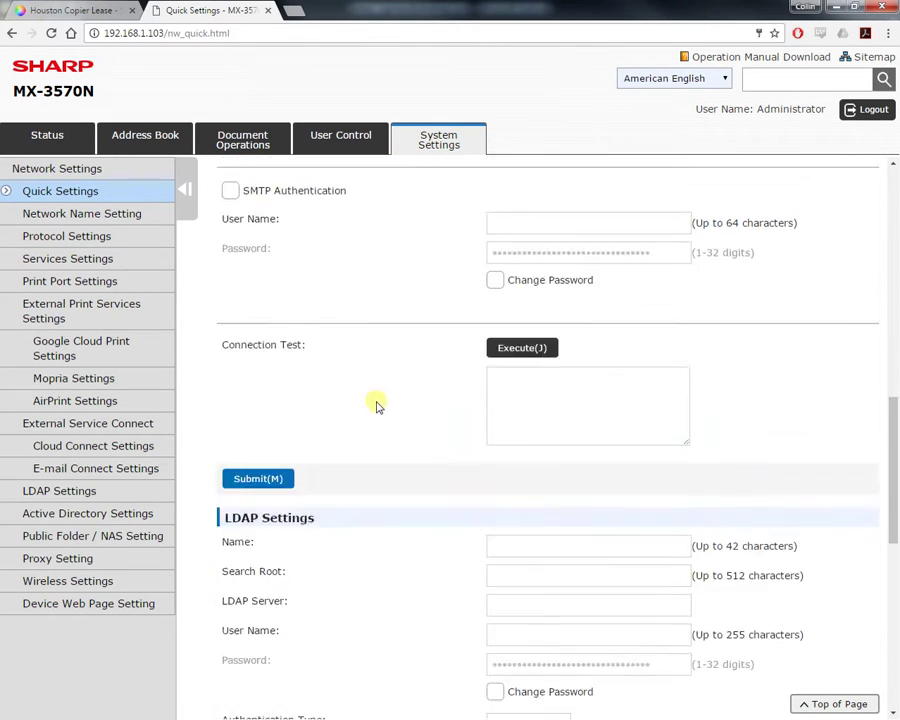
scroll(365, 428, "down", 1)
left_click_drag(222, 271, 340, 281)
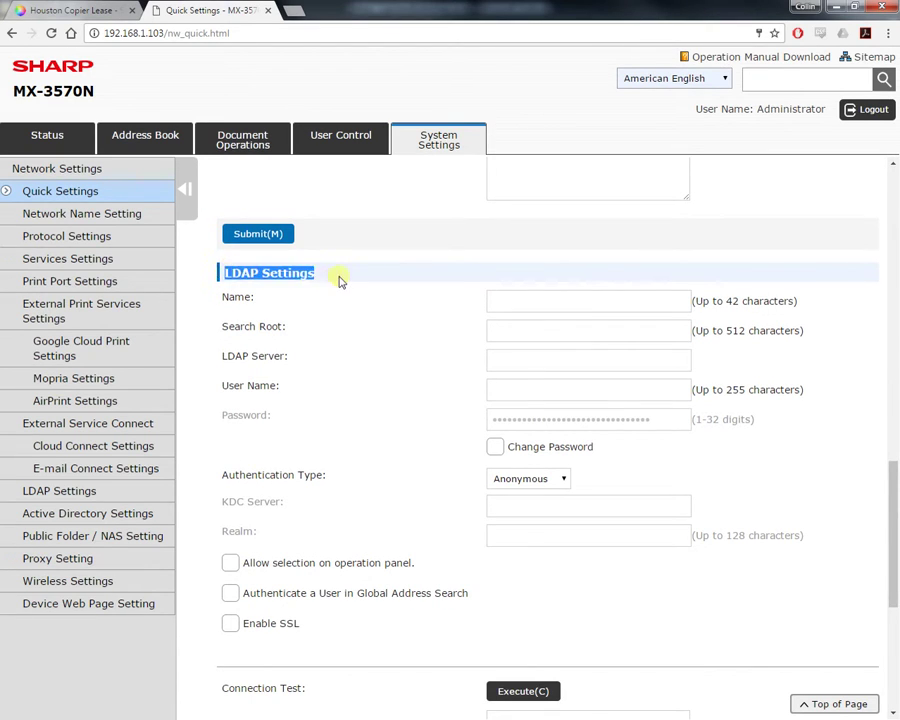
left_click(340, 279)
left_click(522, 302)
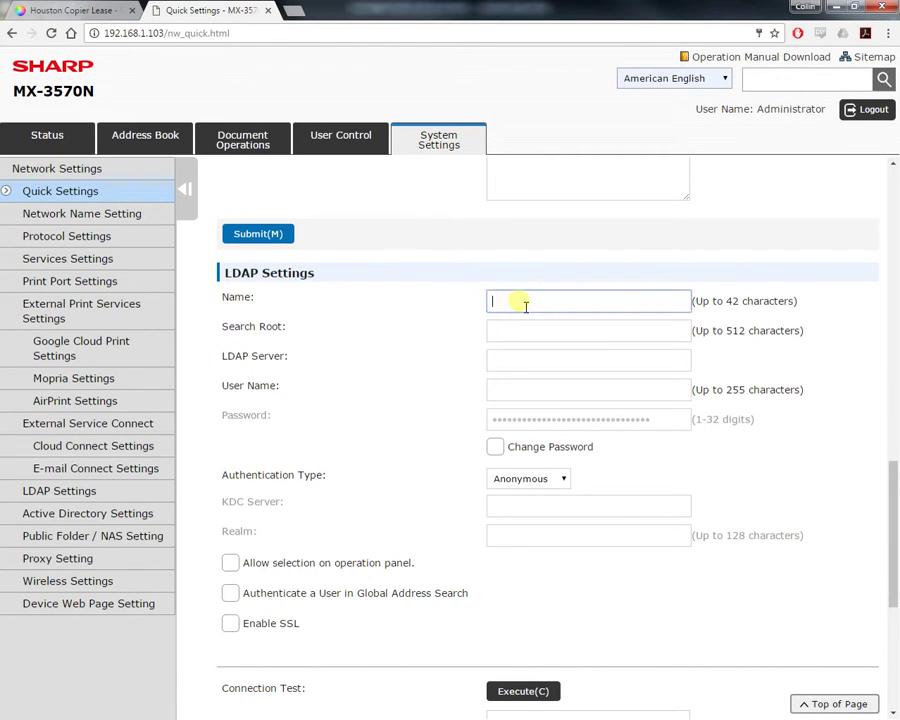
scroll(390, 420, "down", 3)
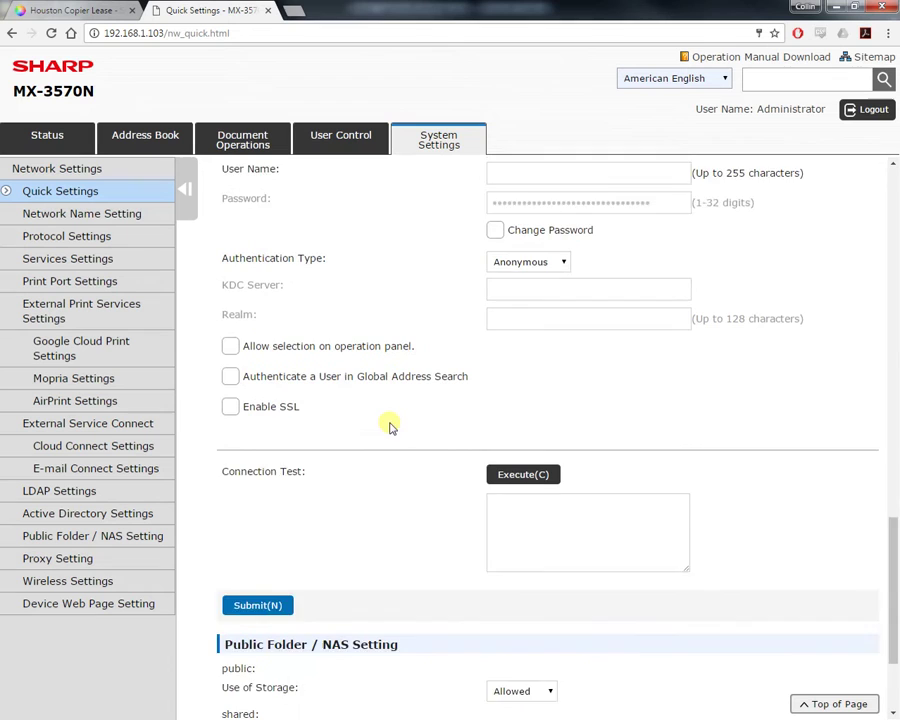
scroll(367, 414, "up", 4)
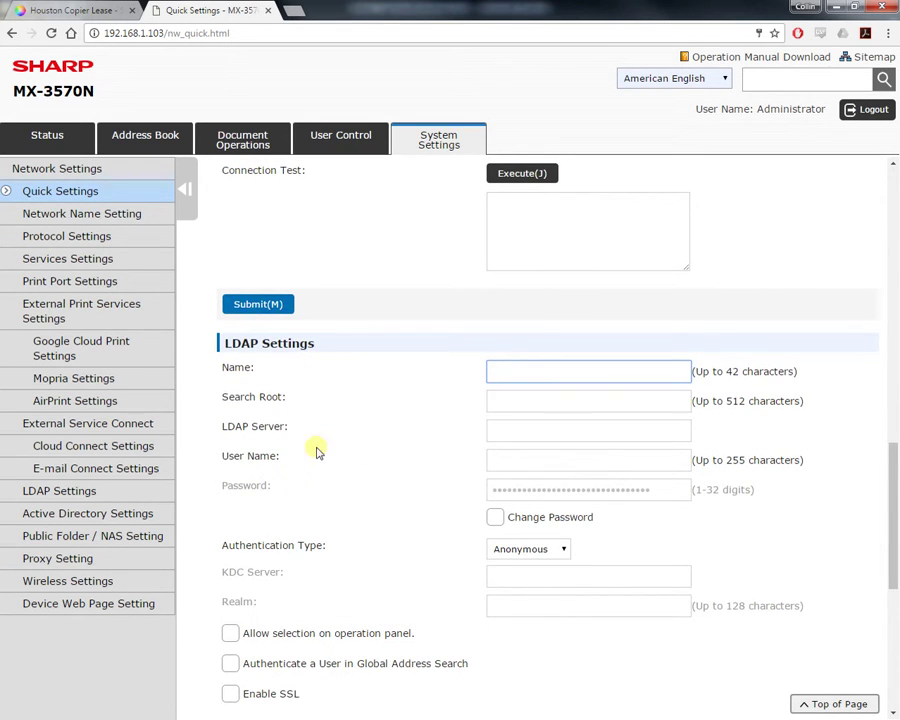
scroll(314, 450, "down", 3)
scroll(380, 400, "up", 5)
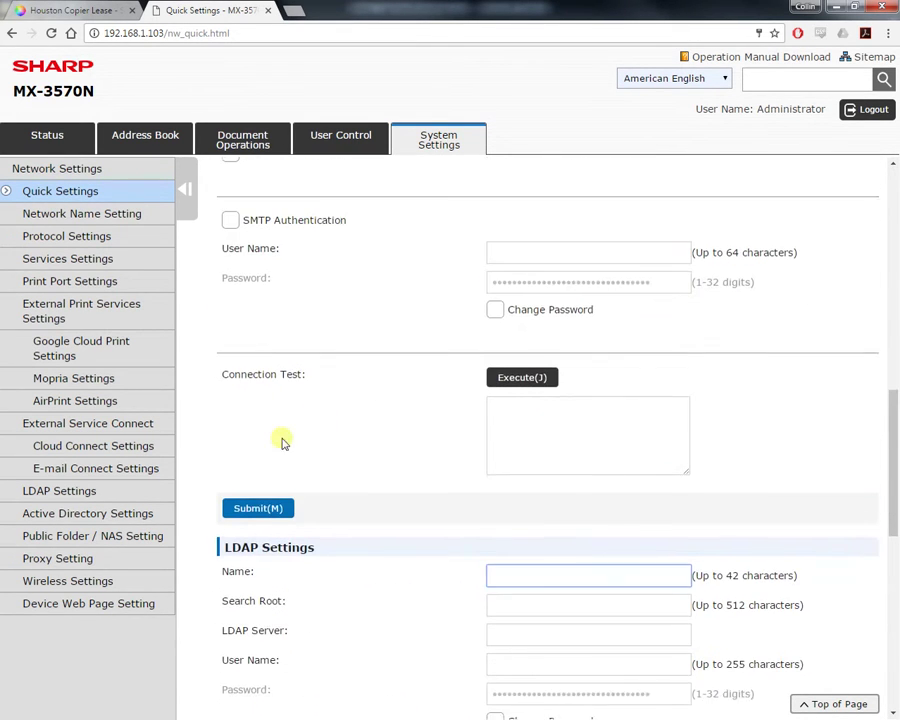
scroll(360, 424, "up", 5)
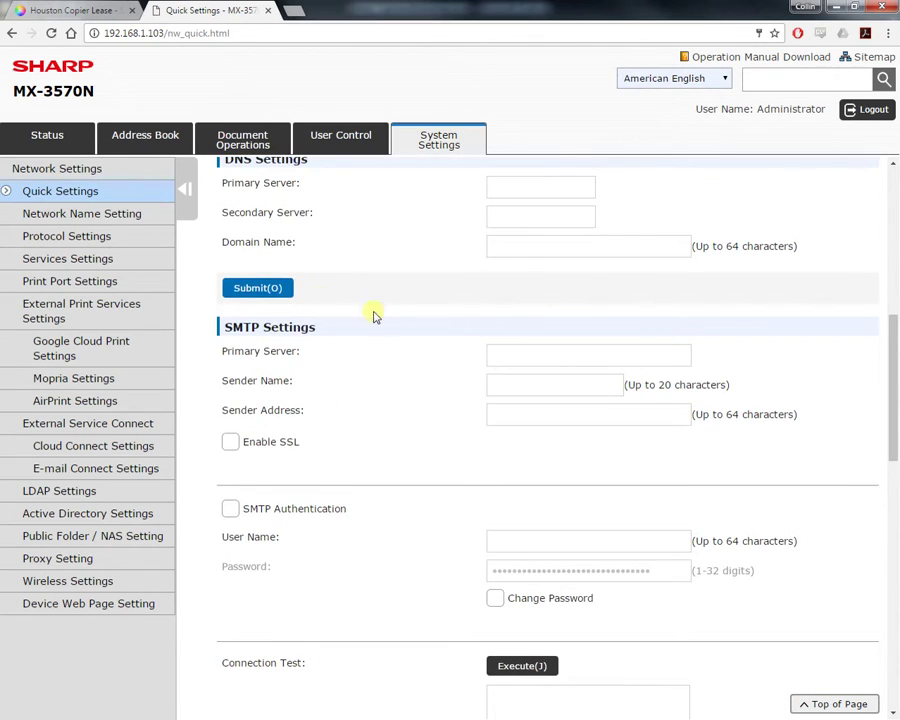
scroll(381, 330, "up", 4)
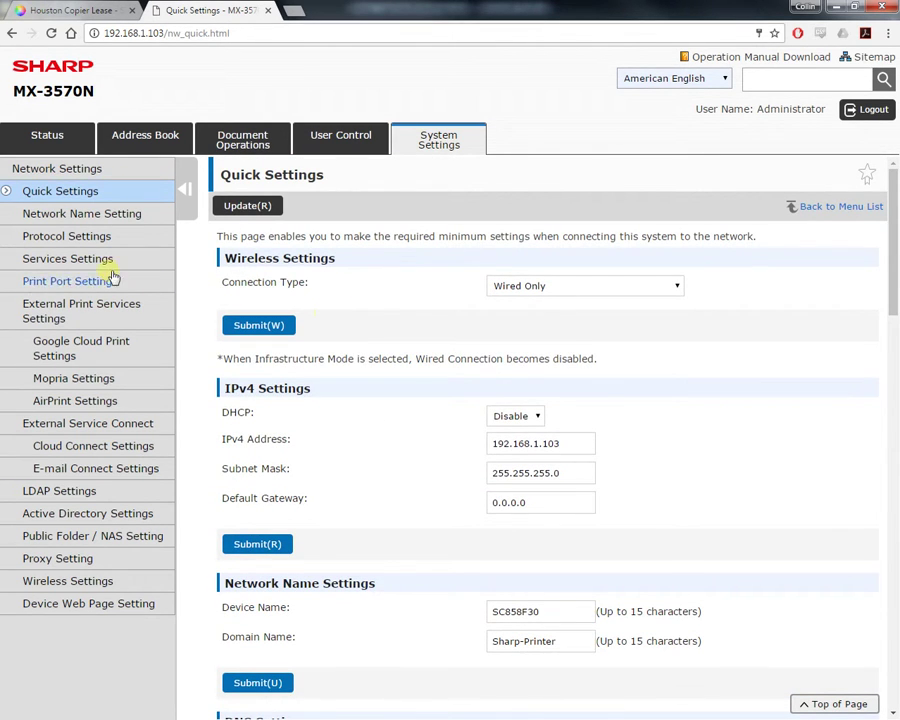
- Show the Services Settings SMTP tab and select its port number 25
left_click(83, 260)
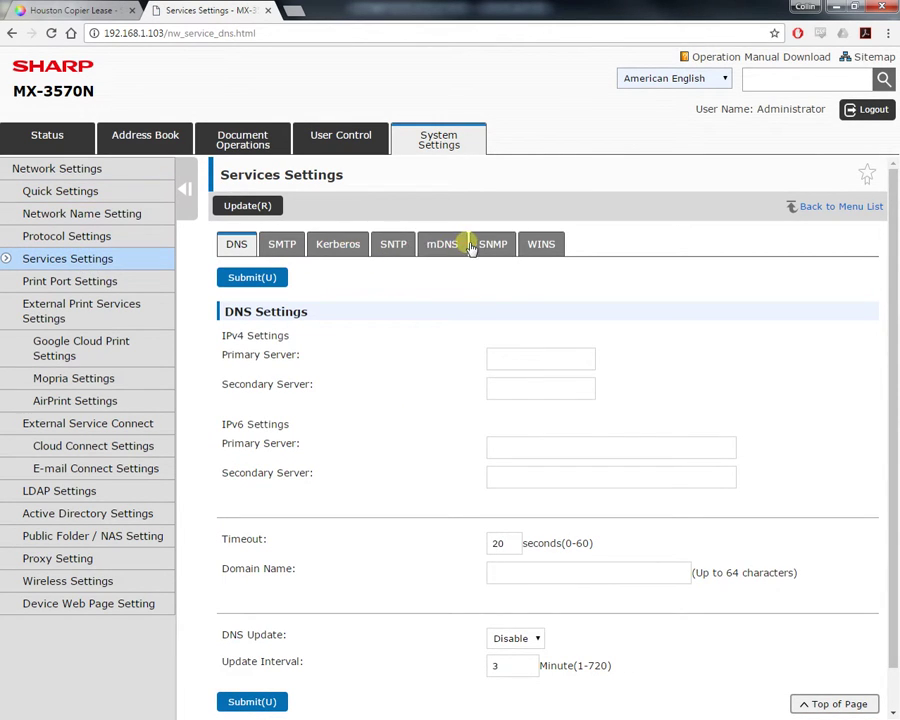
left_click(281, 247)
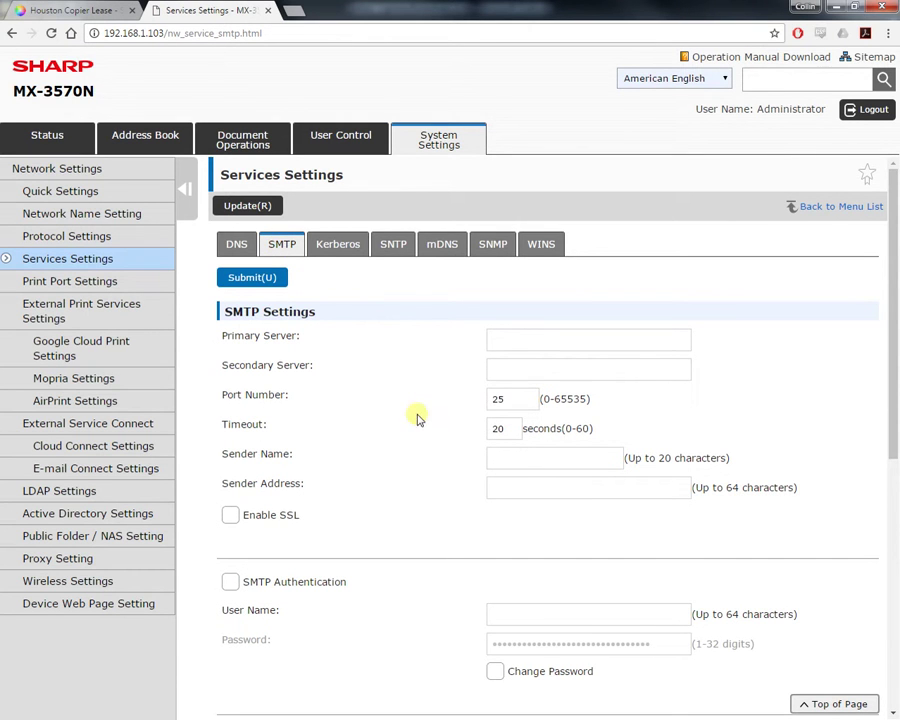
double_click(502, 398)
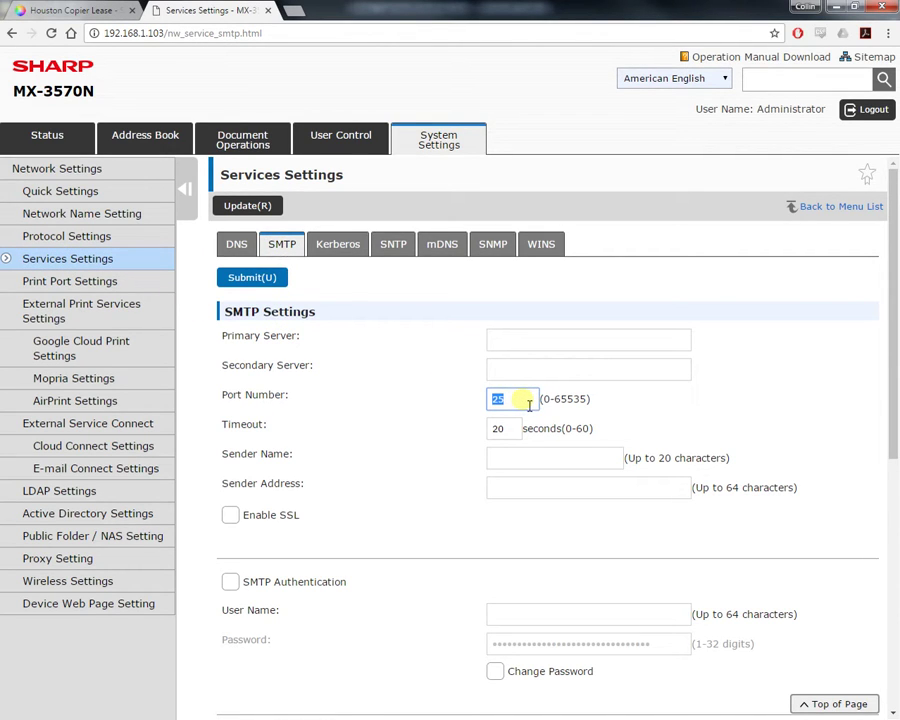
- Look over the LDAP Global Address Book add form, then show the User Control user list
left_click(56, 491)
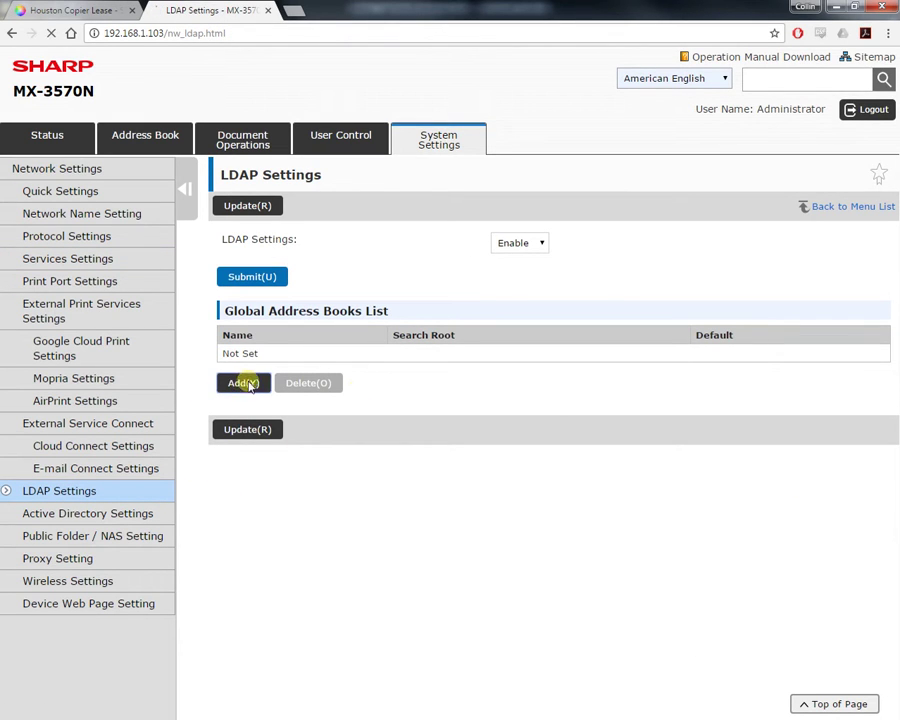
left_click(246, 384)
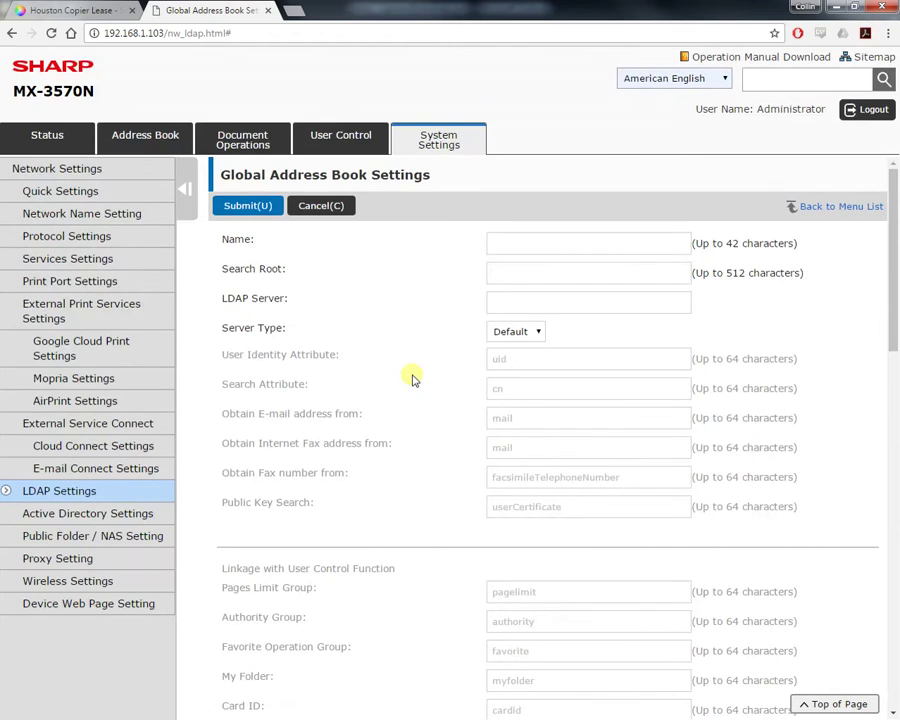
scroll(432, 382, "down", 5)
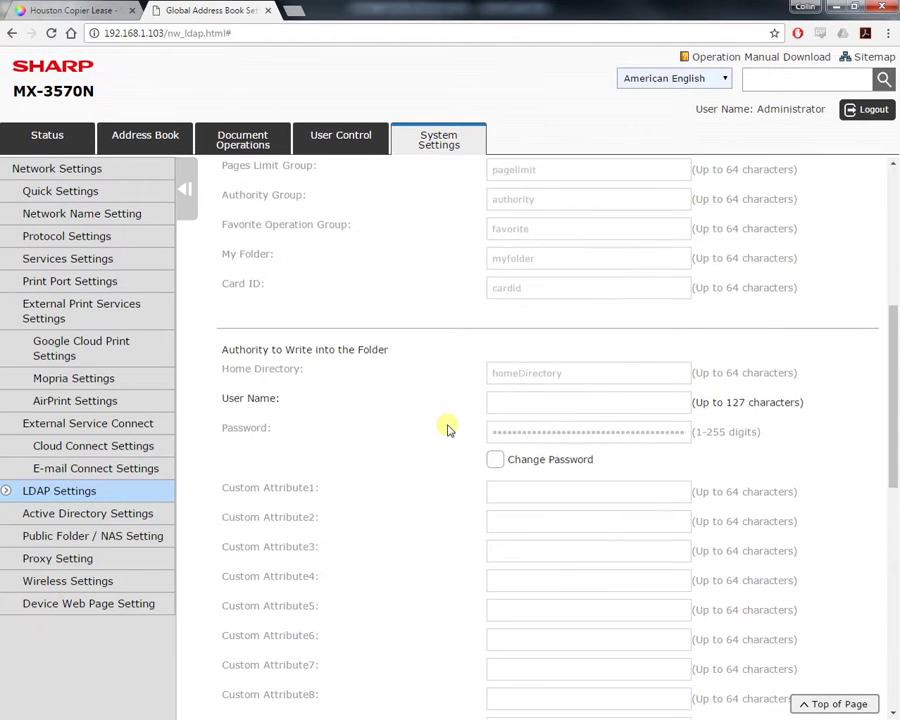
scroll(447, 428, "down", 8)
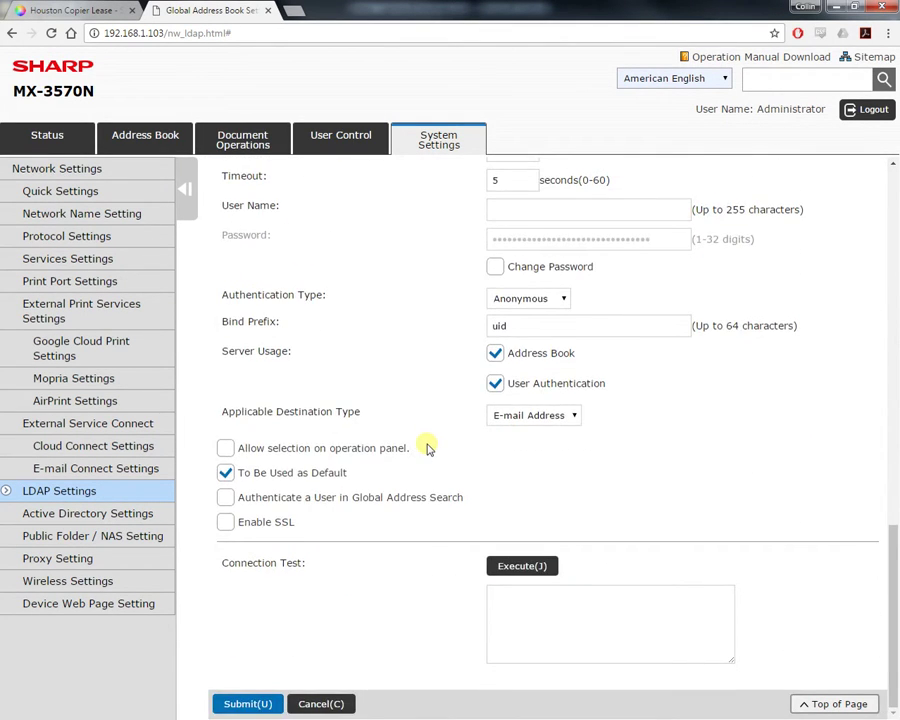
scroll(426, 445, "up", 13)
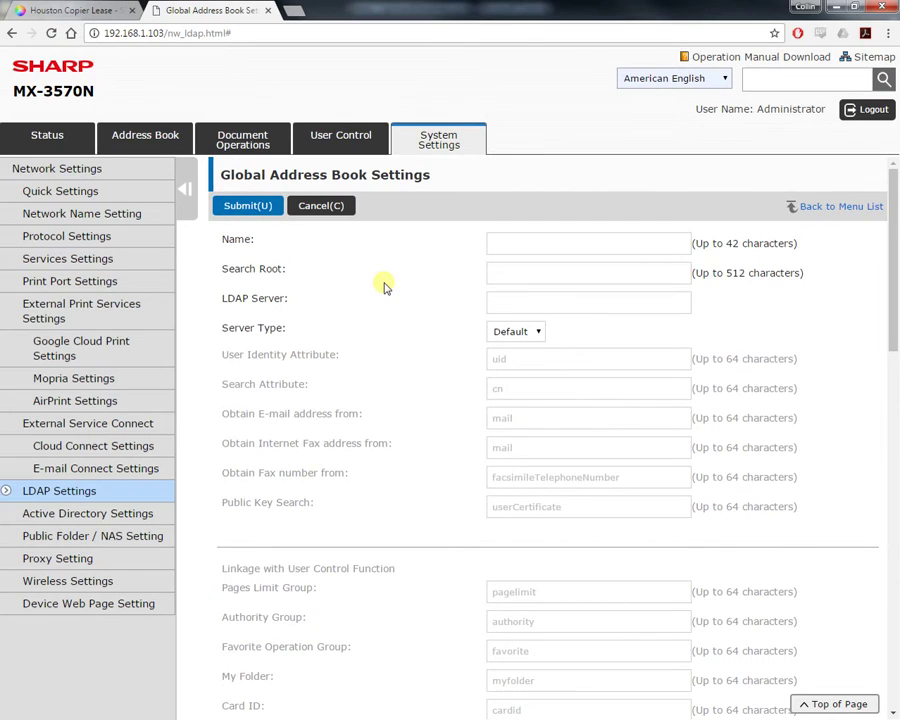
left_click(338, 137)
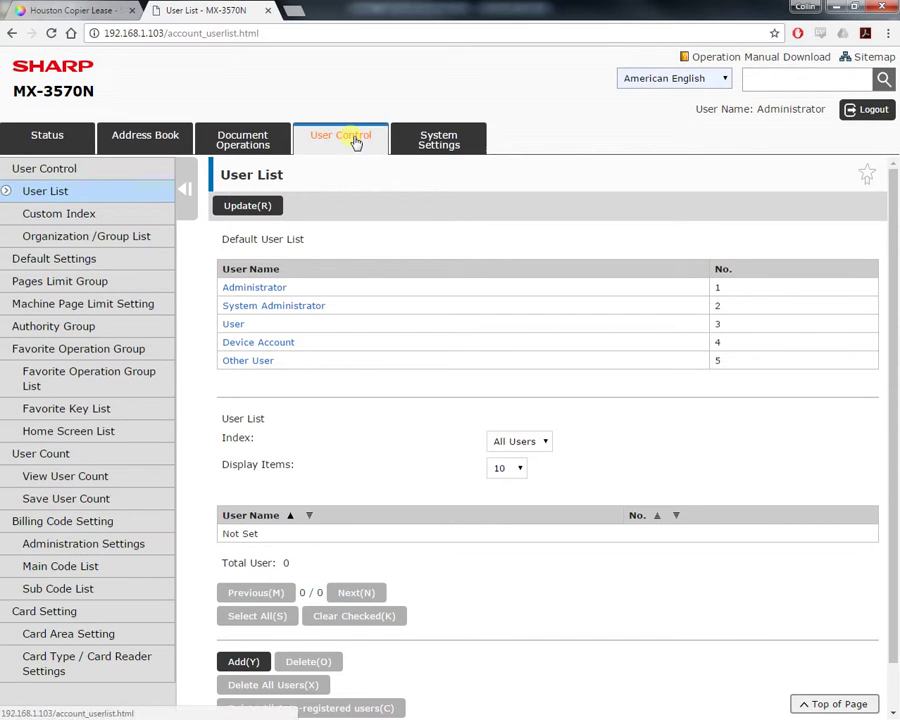
- Start registering a new authority group from the Authority Group List
scroll(315, 353, "down", 1)
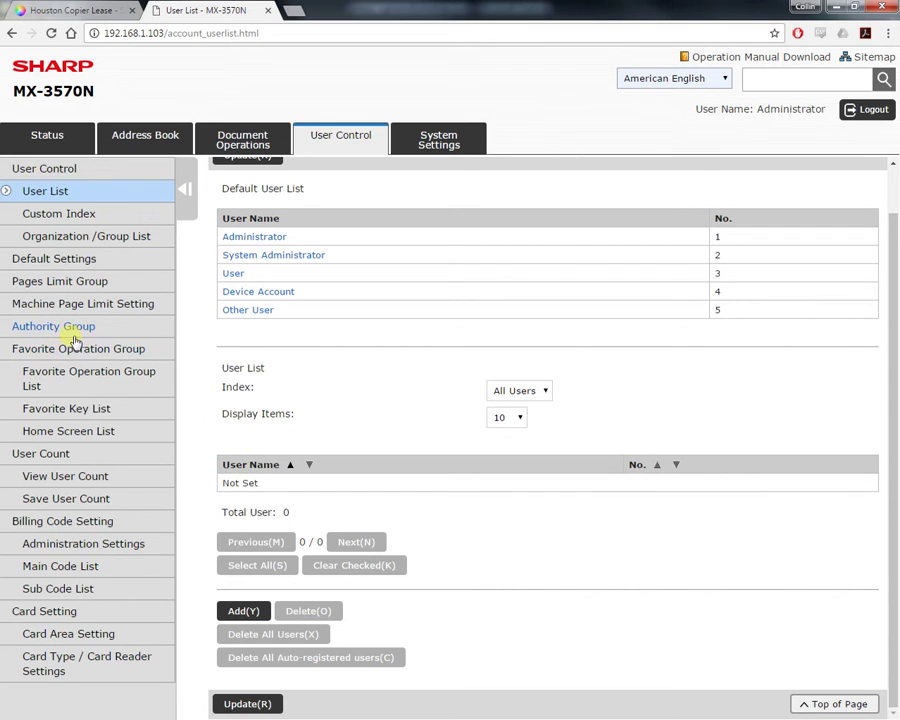
left_click(72, 330)
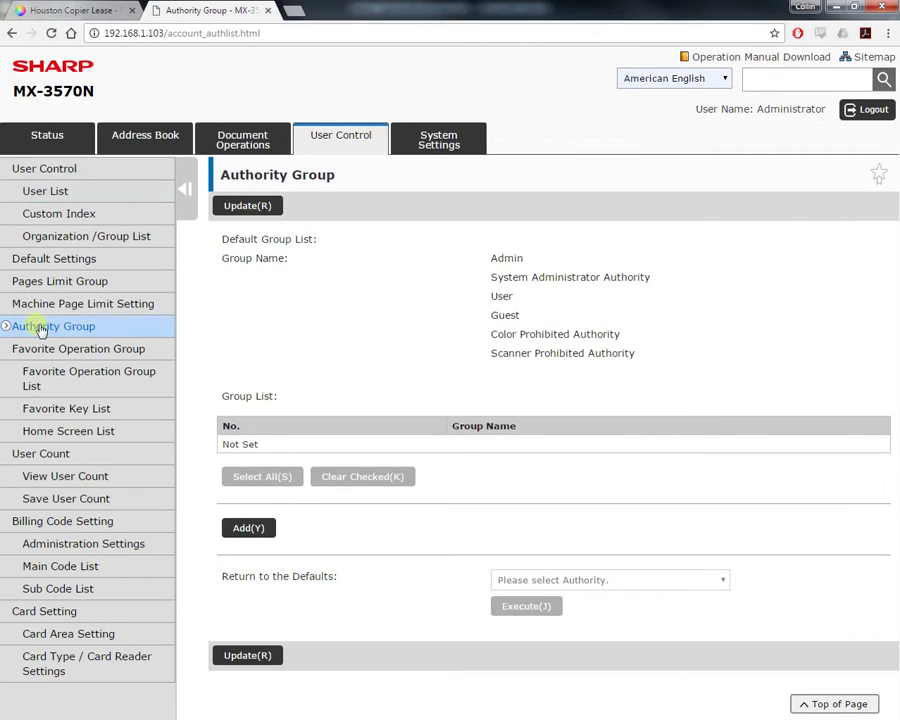
left_click(248, 527)
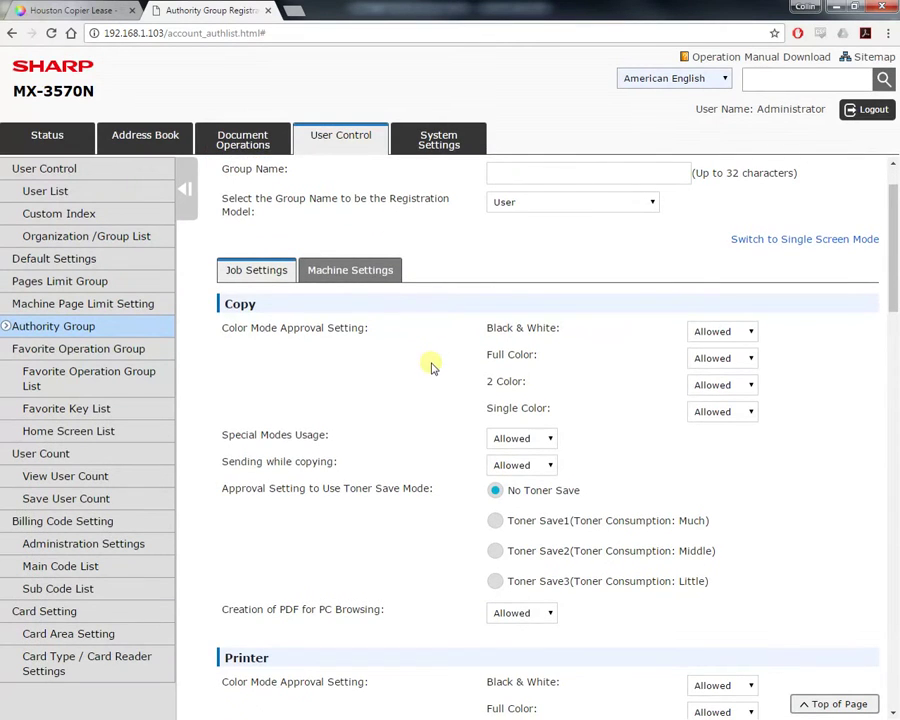
scroll(428, 362, "up", 1)
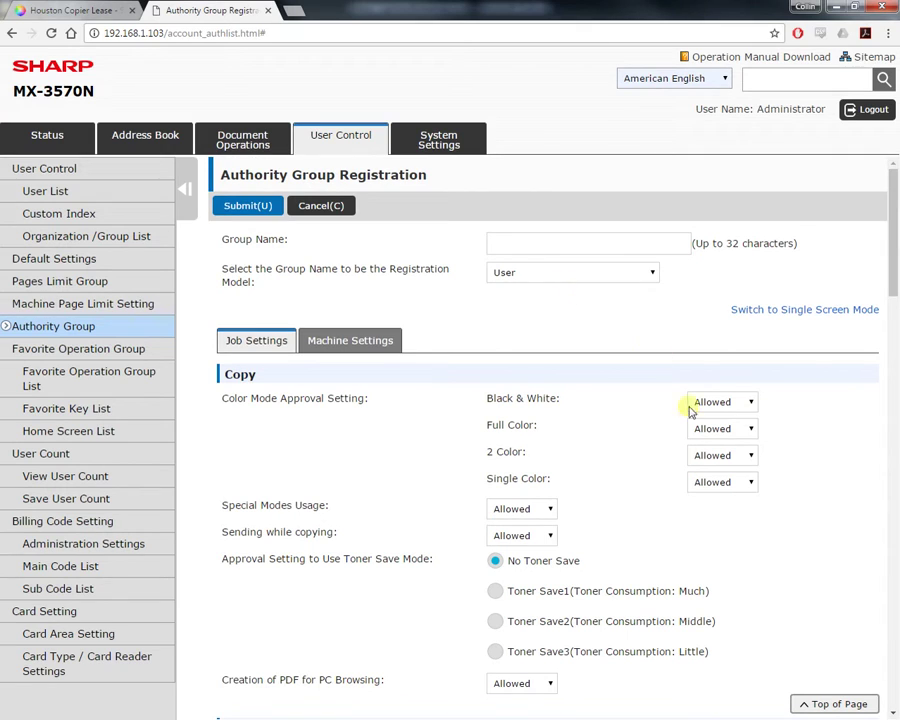
- Set Copy Full Color, 2 Color and Single Color to Prohibited, then review the remaining sections
left_click(712, 437)
left_click(716, 455)
left_click(718, 456)
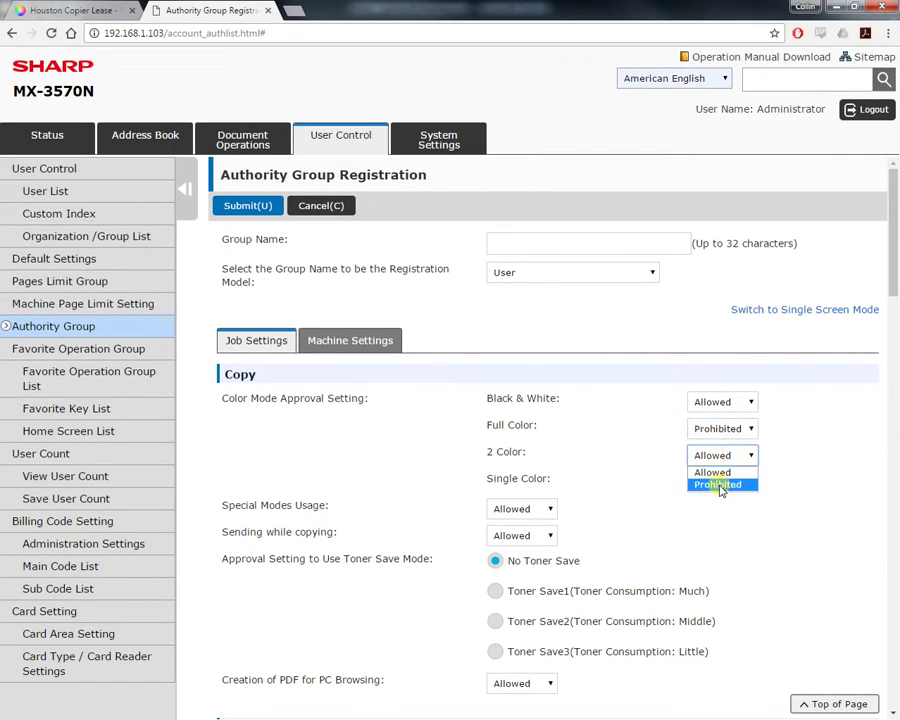
left_click(719, 483)
left_click(719, 483)
left_click(716, 511)
scroll(436, 454, "down", 4)
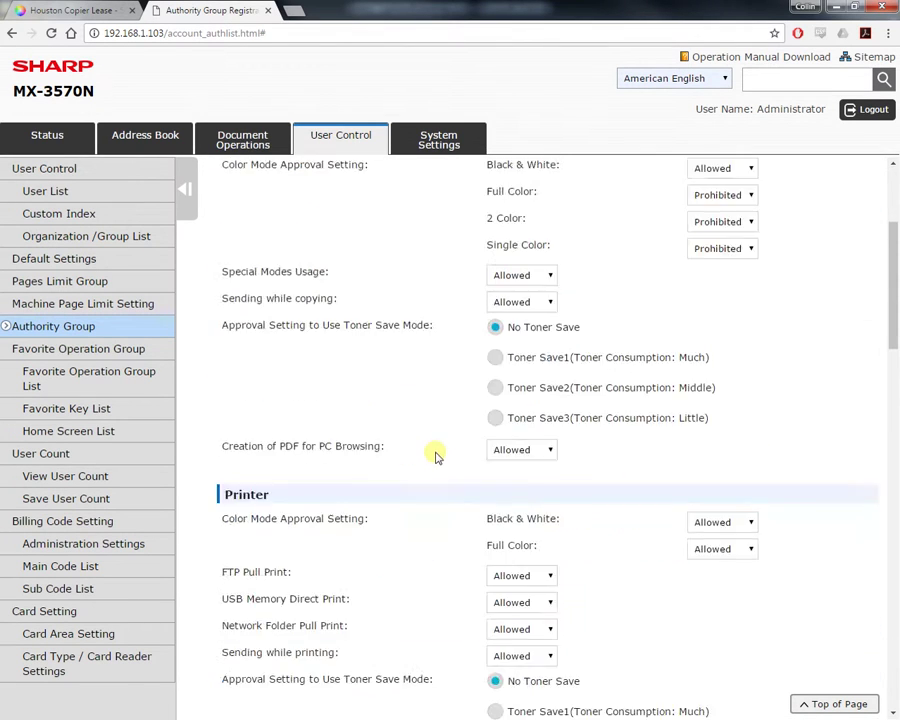
scroll(425, 462, "down", 9)
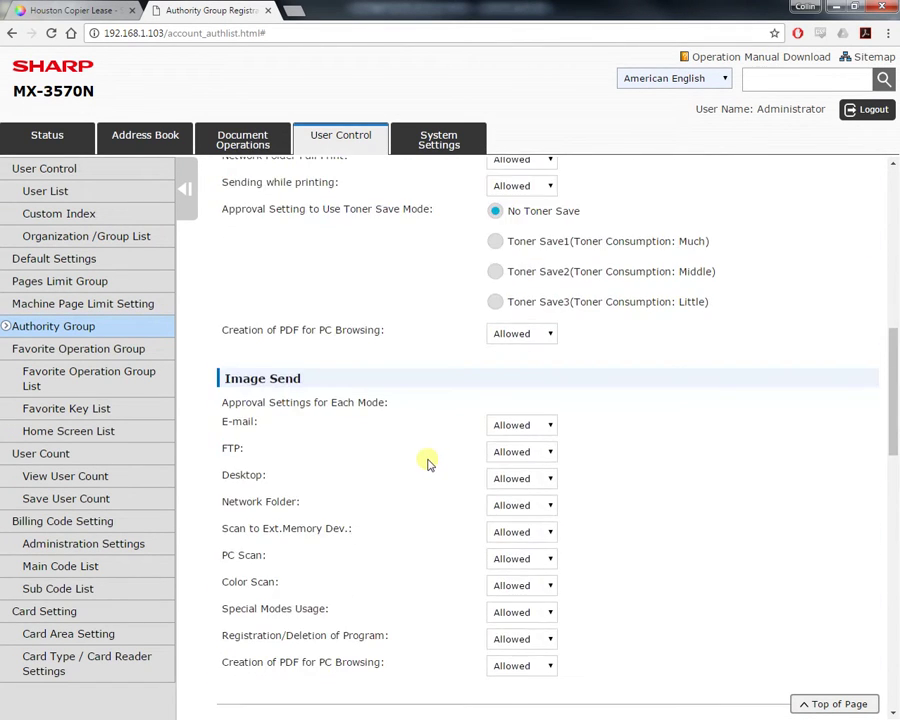
scroll(428, 464, "down", 2)
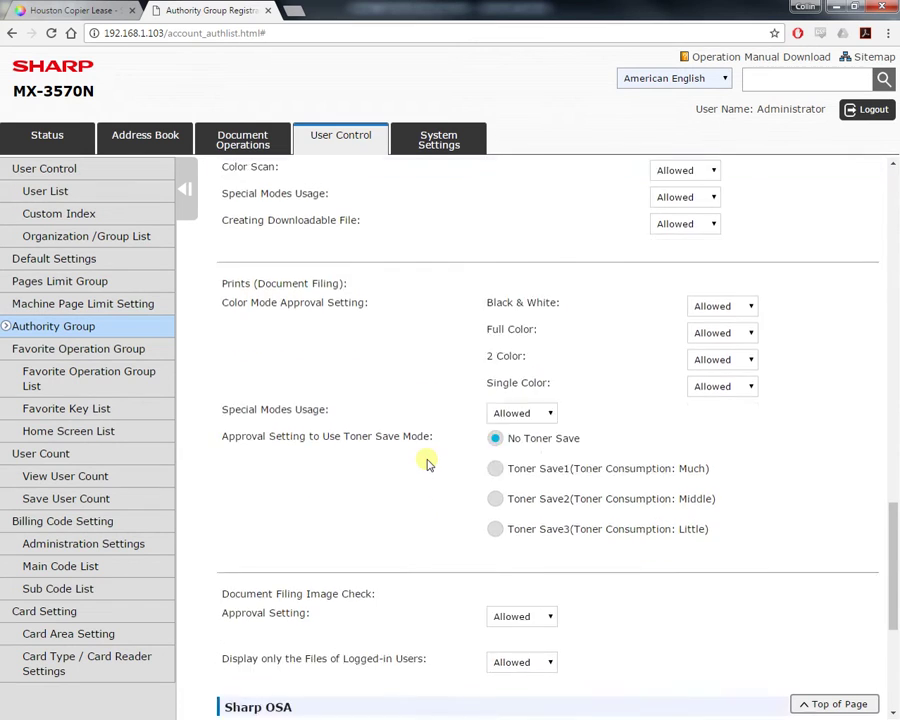
scroll(428, 470, "down", 3)
scroll(420, 440, "up", 12)
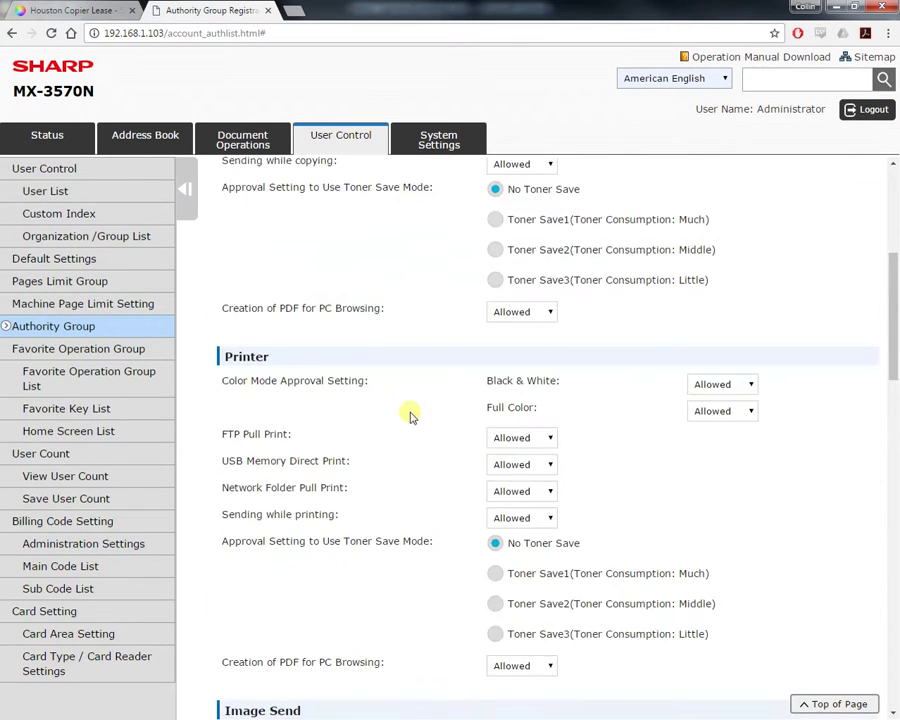
scroll(380, 390, "up", 5)
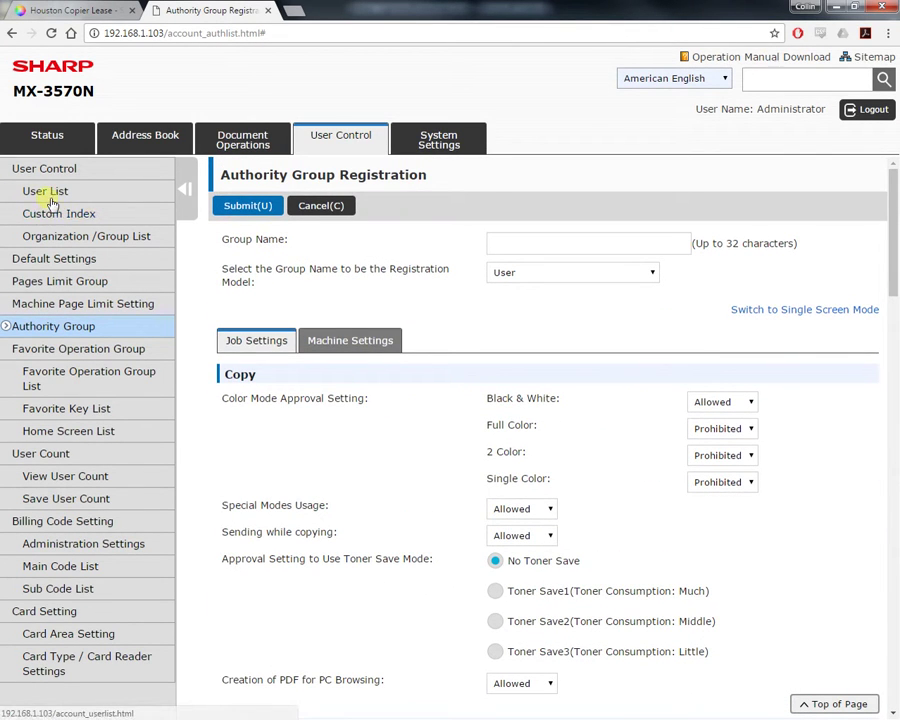
- Start a new user registration and enter the user's name and login fields
left_click(46, 191)
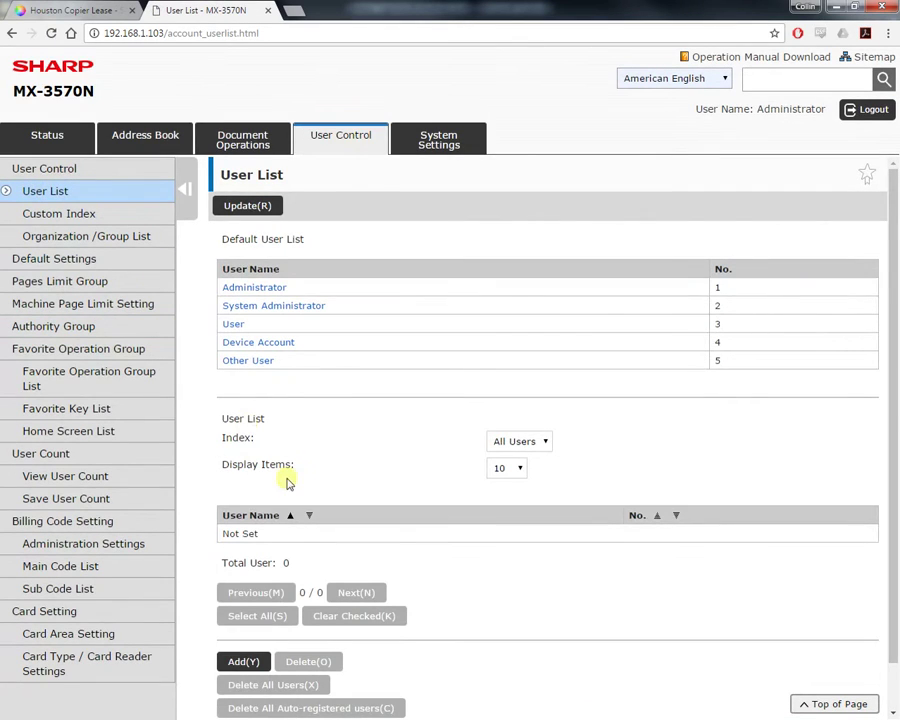
left_click(241, 660)
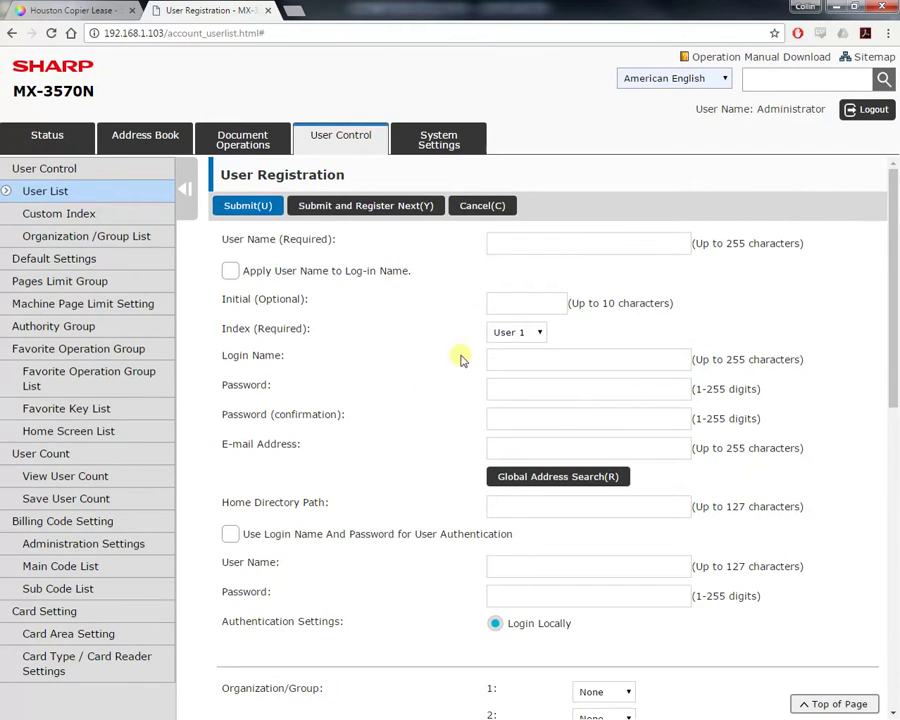
left_click(508, 251)
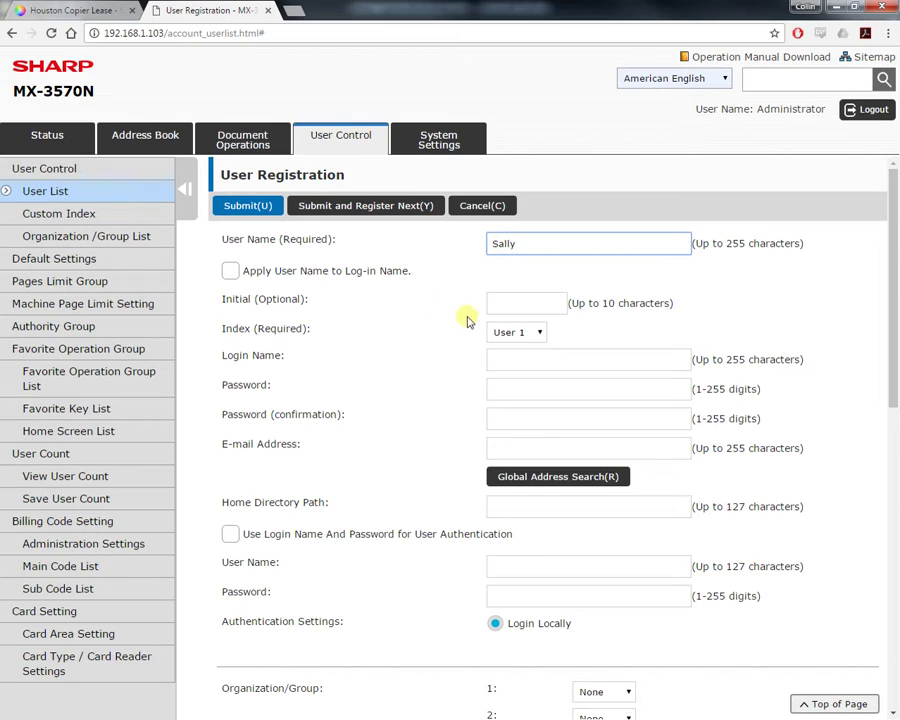
left_click(534, 362)
left_click(520, 388)
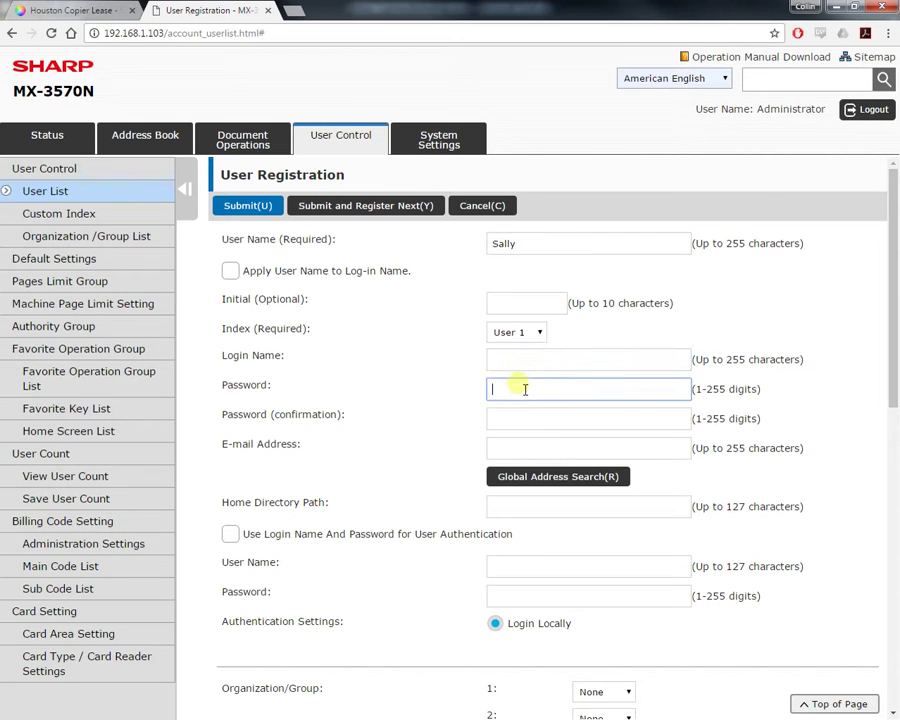
left_click(518, 416)
left_click(517, 364)
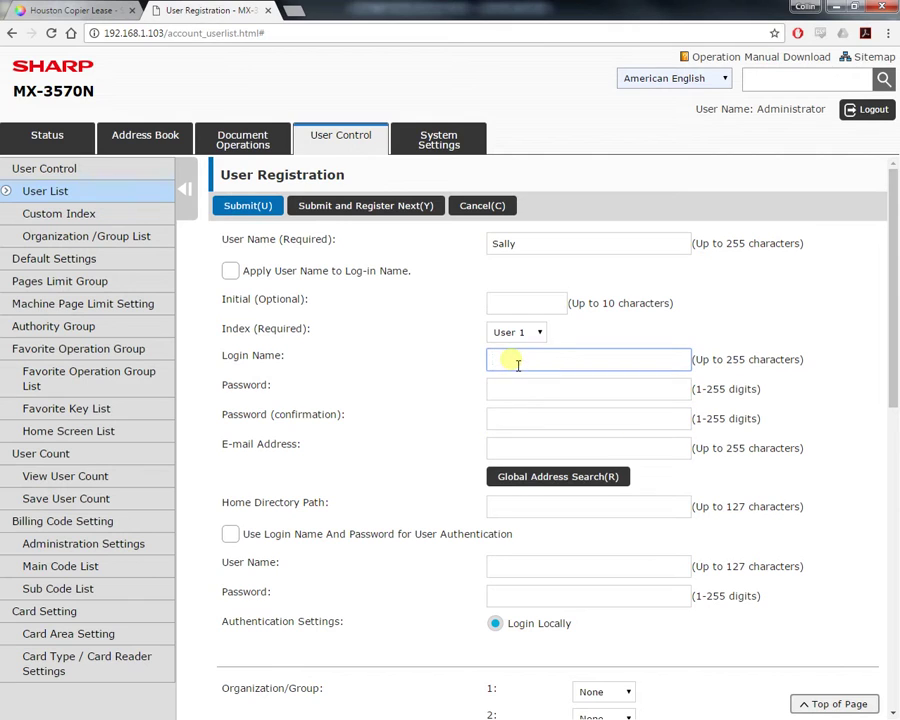
left_click(518, 390)
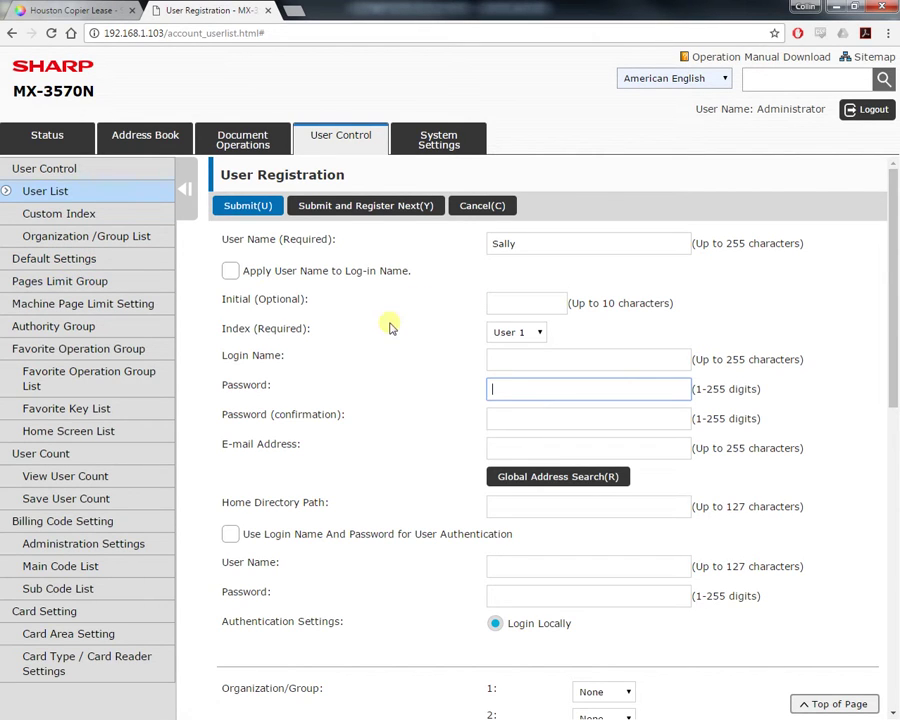
- Assign the Color Prohibited Authority group to the new user
scroll(403, 349, "down", 5)
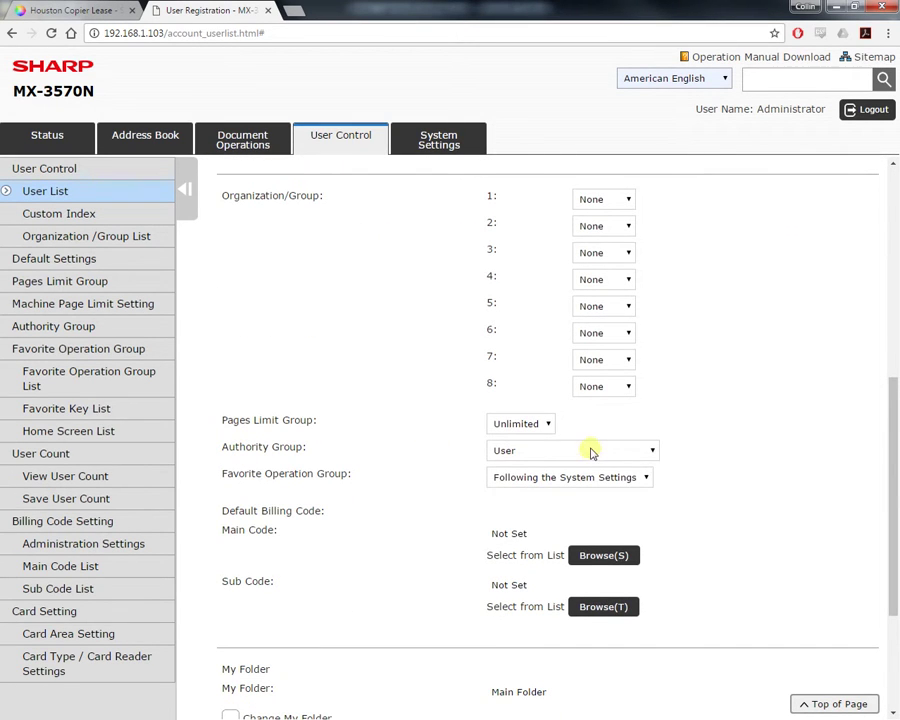
left_click(590, 451)
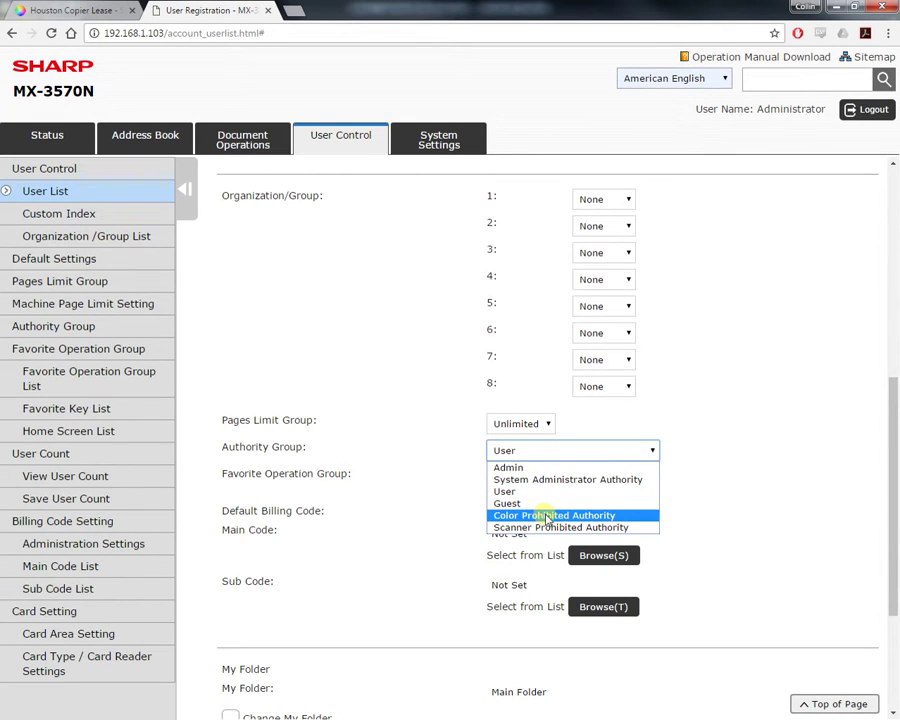
left_click(546, 516)
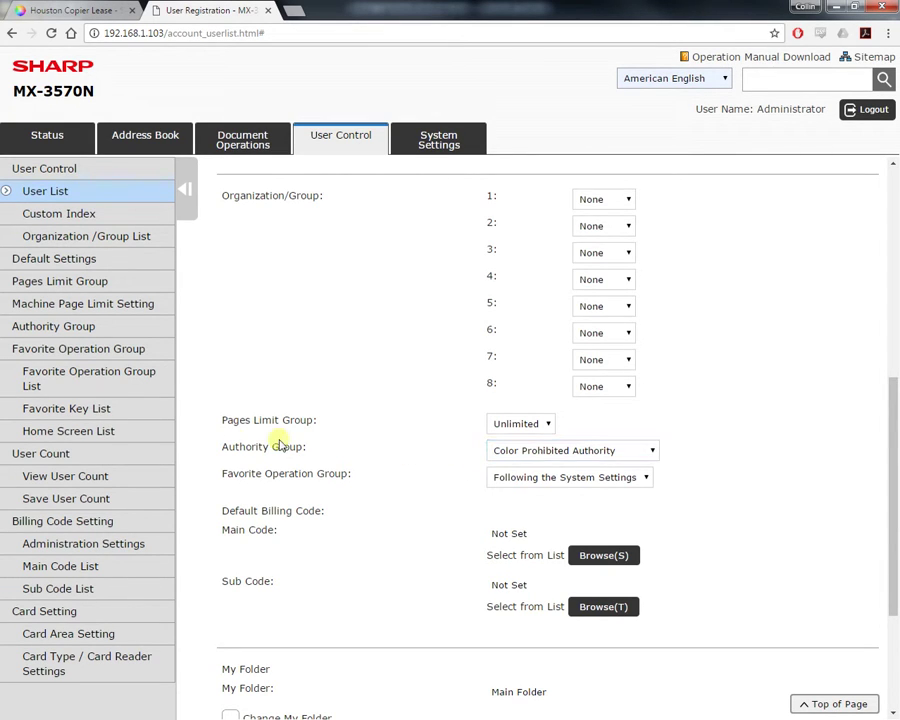
left_click_drag(220, 418, 339, 456)
left_click(440, 456)
scroll(434, 457, "up", 5)
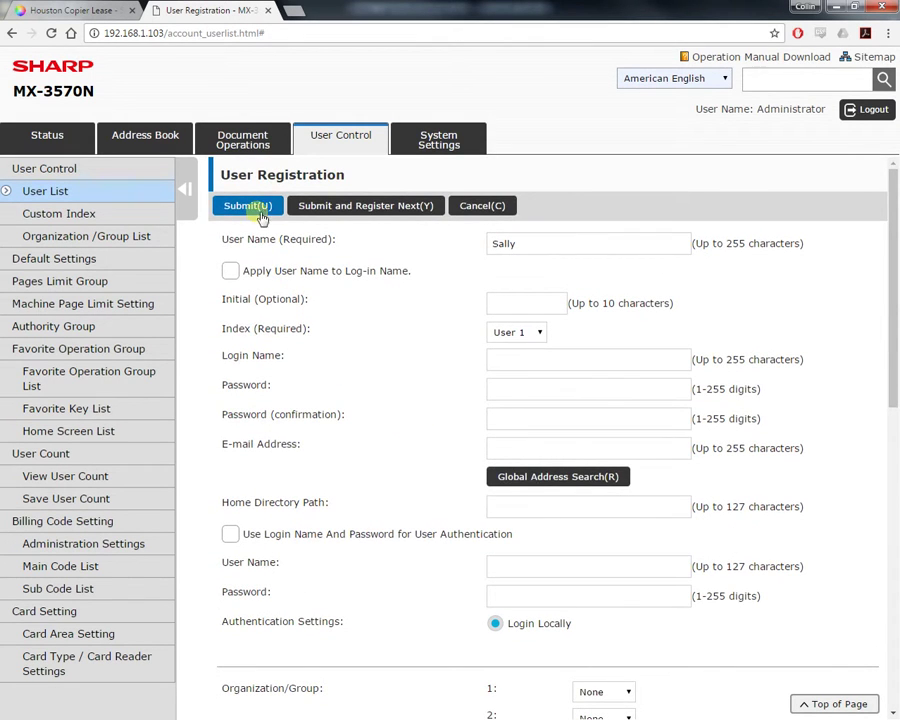
- Enable user authentication by user number only, then return to the Skelton Business Equipment tab
left_click(81, 261)
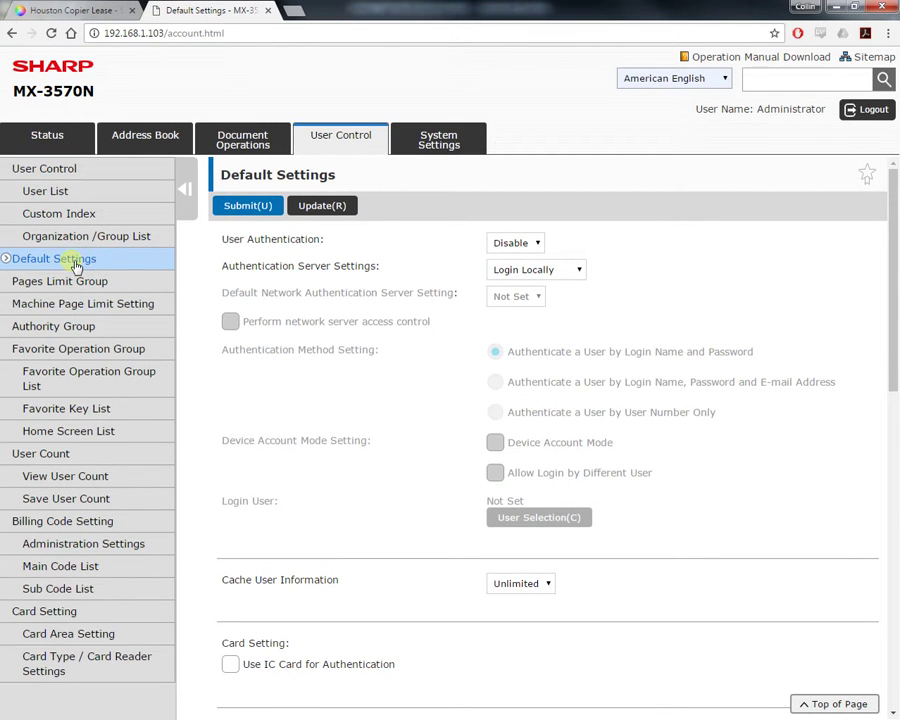
left_click(515, 246)
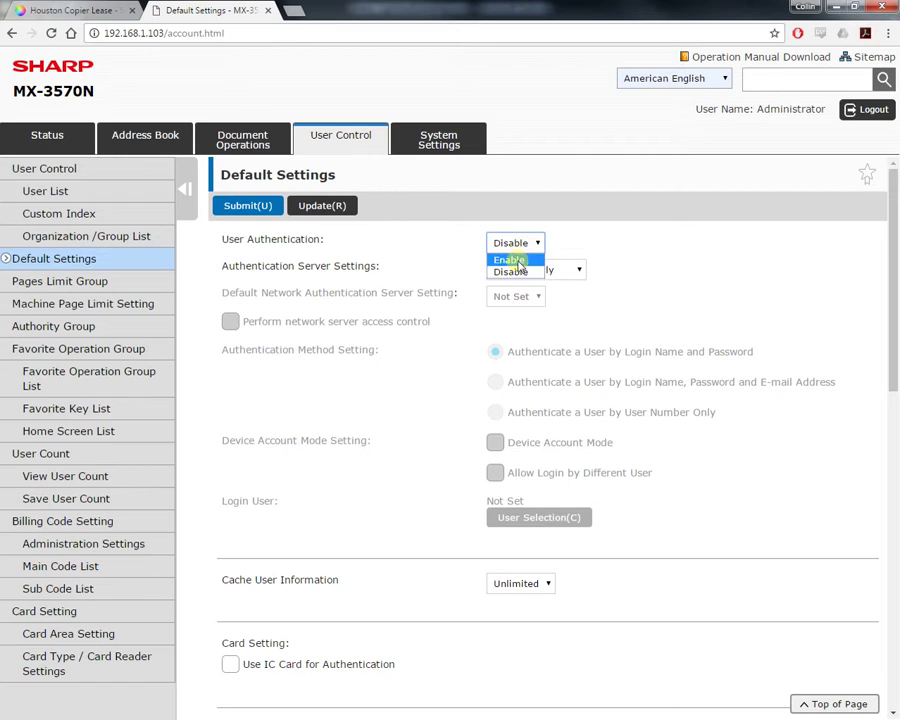
left_click(512, 260)
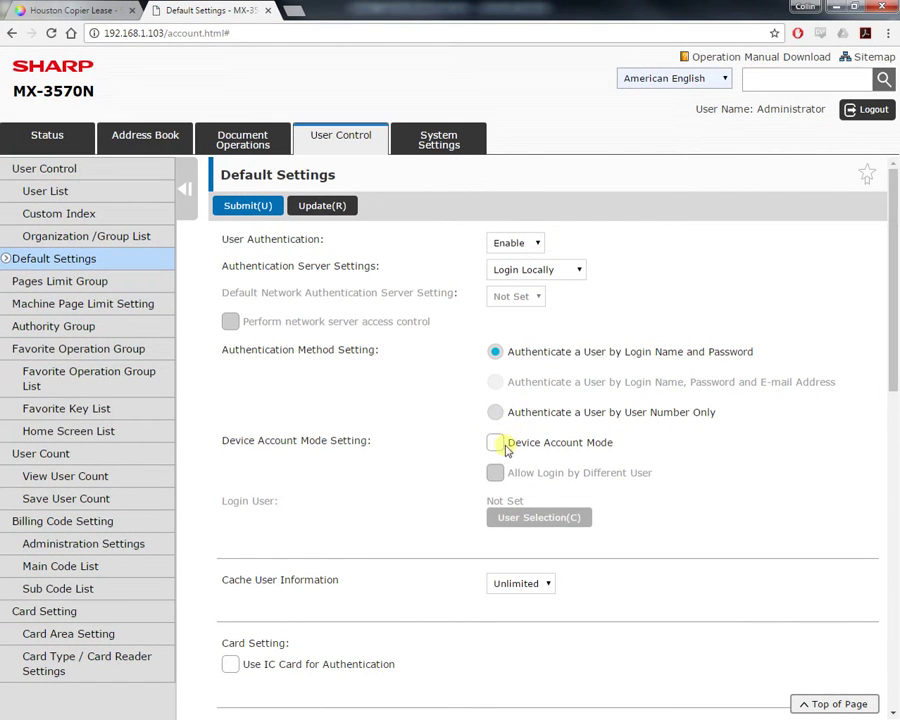
left_click(503, 413)
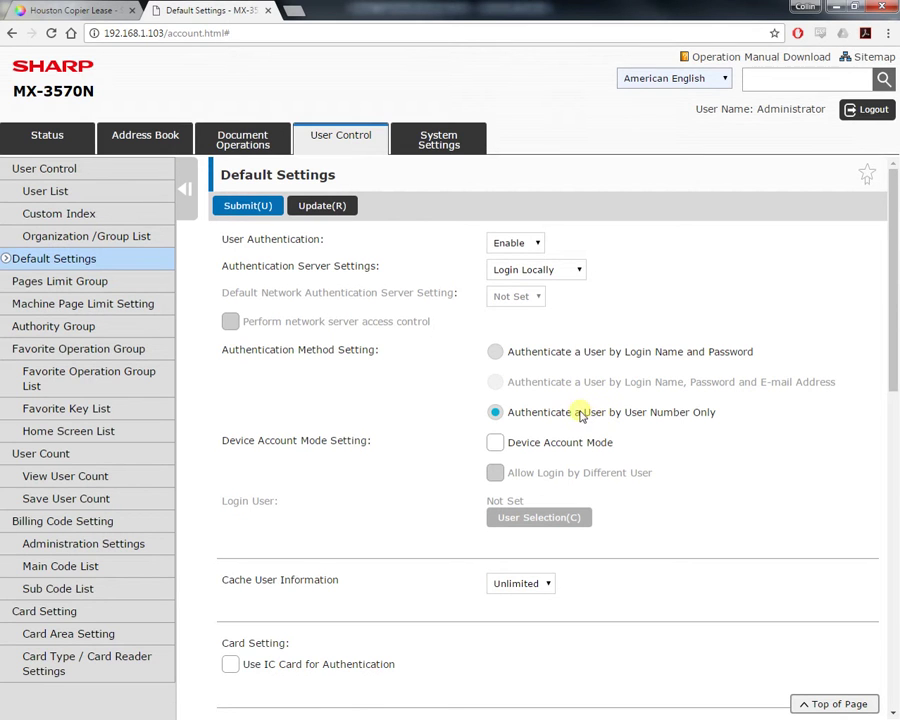
left_click_drag(582, 413, 771, 418)
left_click_drag(626, 352, 776, 352)
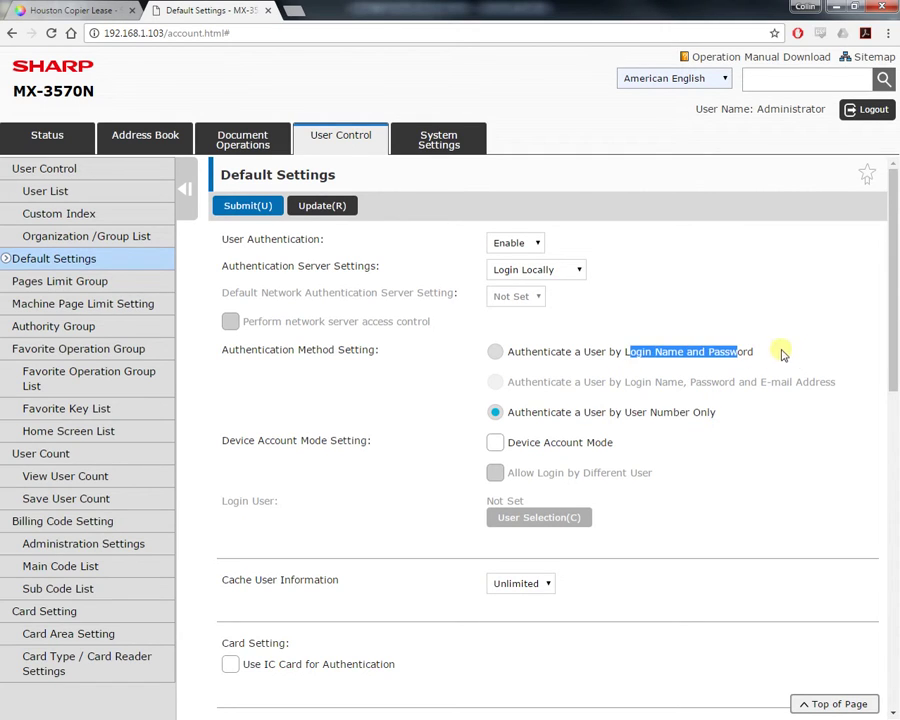
left_click(771, 356)
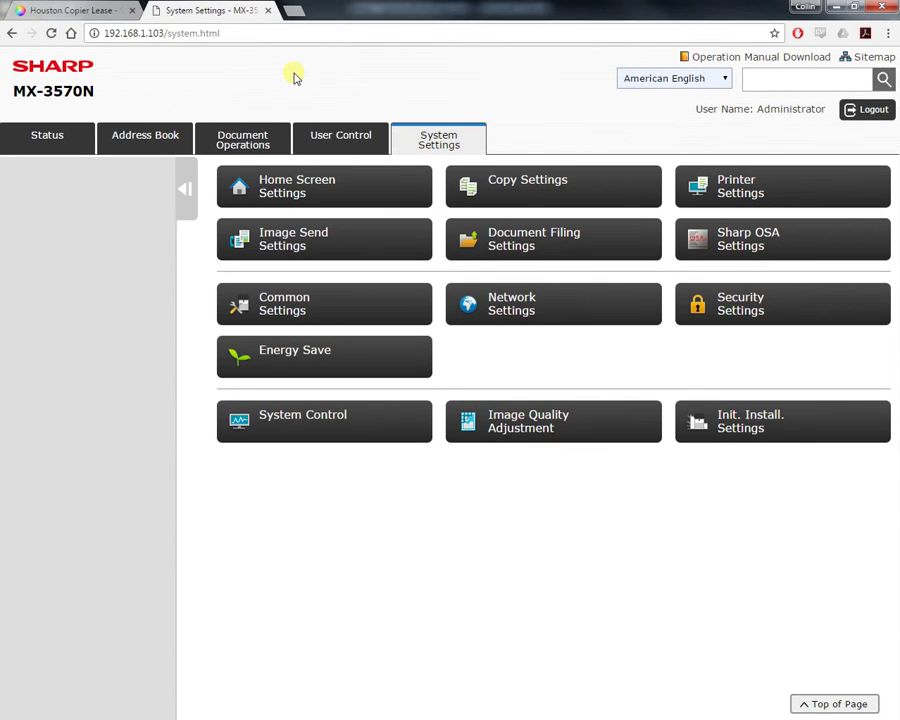
left_click(104, 8)
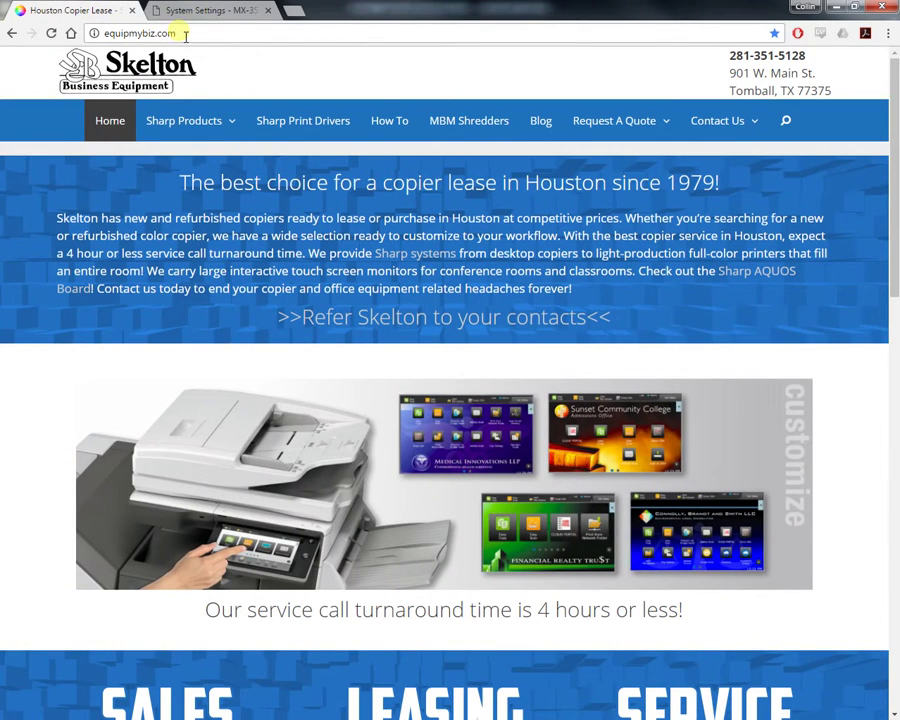